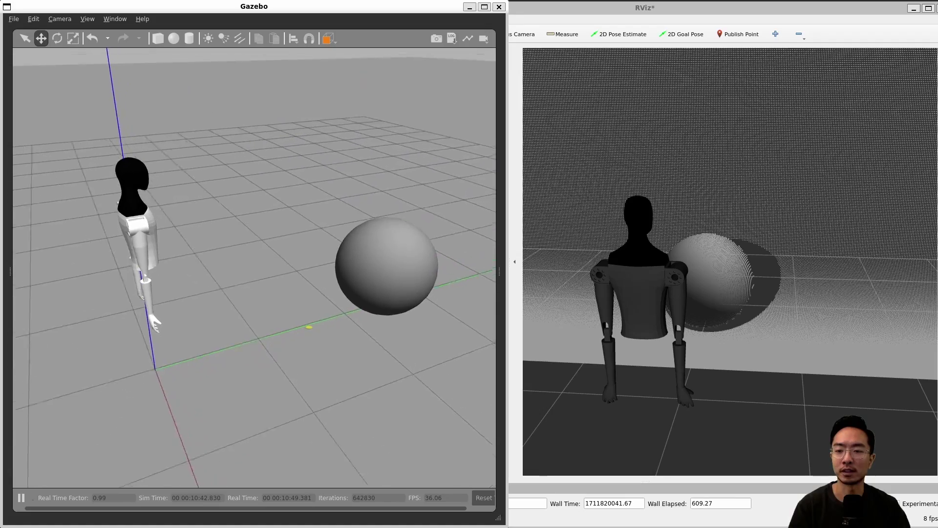
- Bring the RViz window forward and orbit its 3D view to a side-on view of the robot
{"action": "left_click", "coordinate": [649, 298]}
{"action": "left_click_drag", "start_coordinate": [694, 296], "coordinate": [716, 303]}
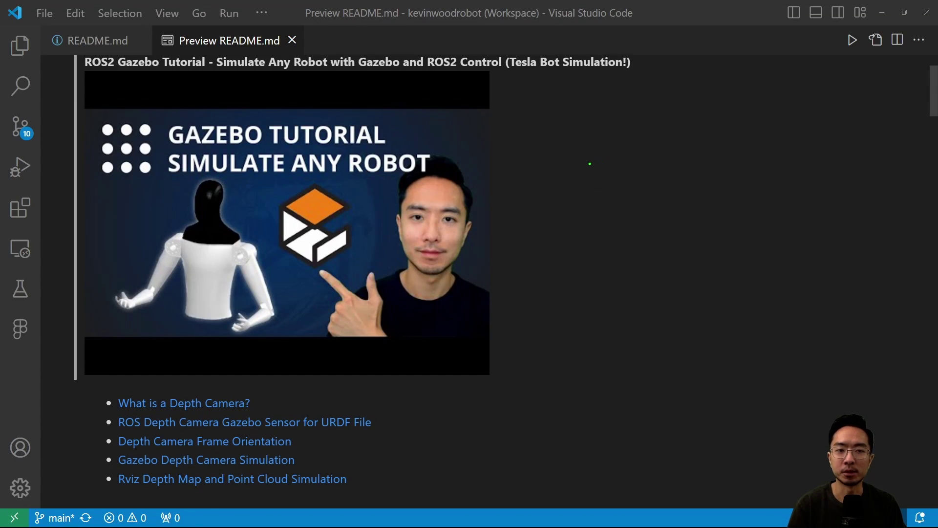
- Draw a green arrow at the video thumbnail and tick the first four depth-camera topic links
{"action": "mouse_move", "coordinate": [602, 143]}
{"action": "left_mouse_down"}
{"action": "mouse_move", "coordinate": [548, 200]}
{"action": "mouse_move", "coordinate": [561, 200]}
{"action": "left_mouse_up"}
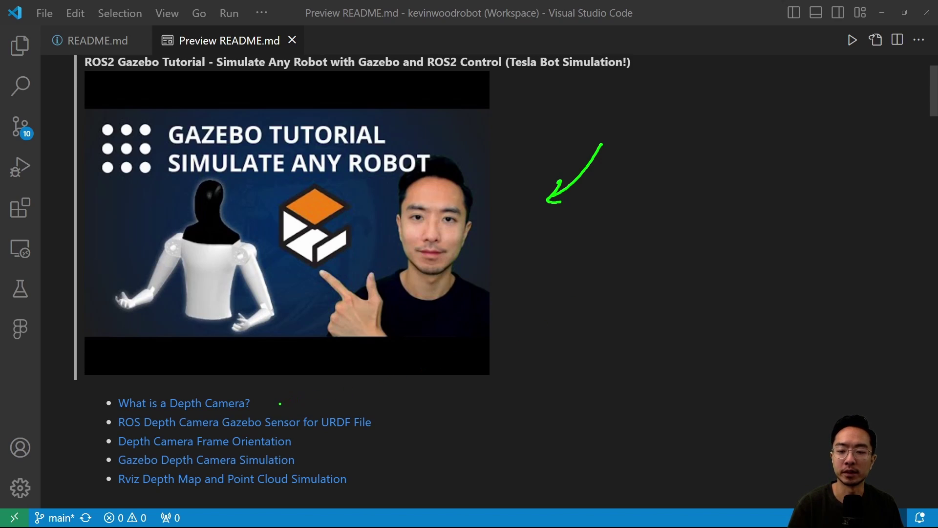
{"action": "left_click_drag", "start_coordinate": [277, 397], "coordinate": [298, 385]}
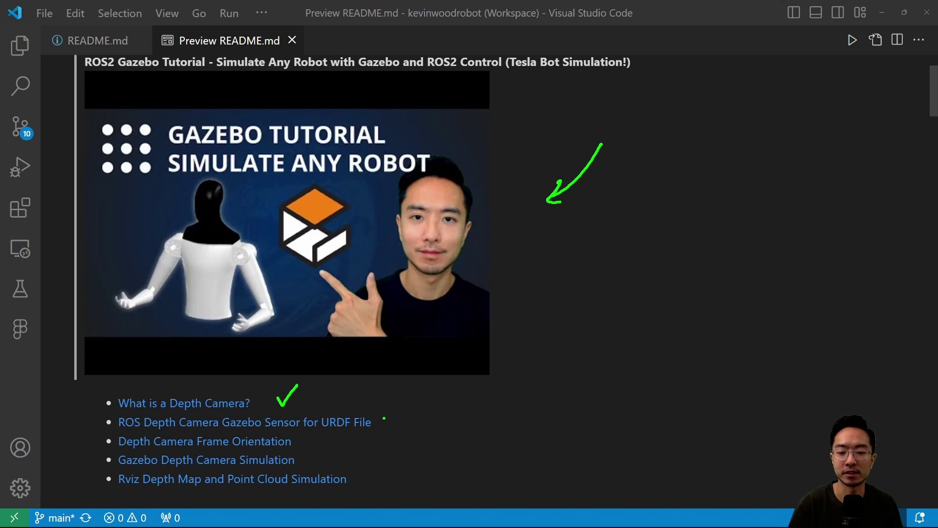
{"action": "left_click_drag", "start_coordinate": [384, 418], "coordinate": [413, 397]}
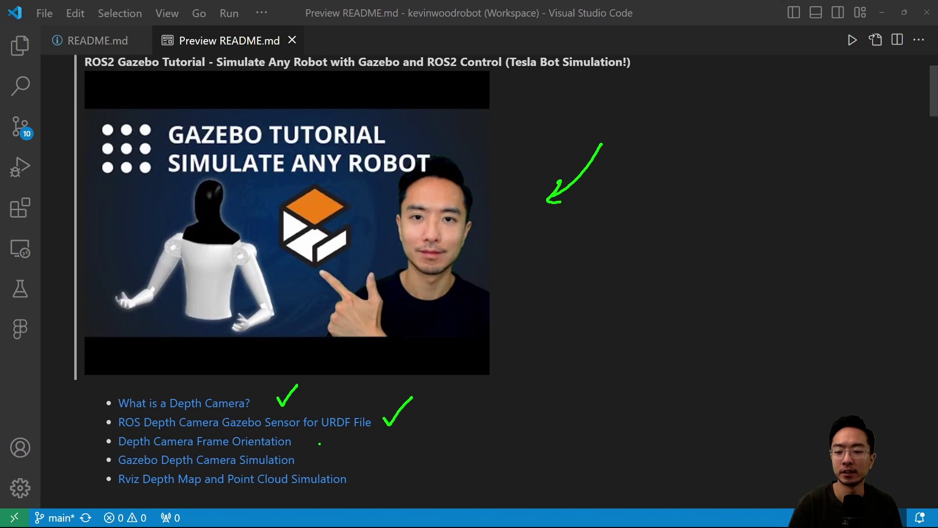
{"action": "left_click_drag", "start_coordinate": [309, 439], "coordinate": [333, 425]}
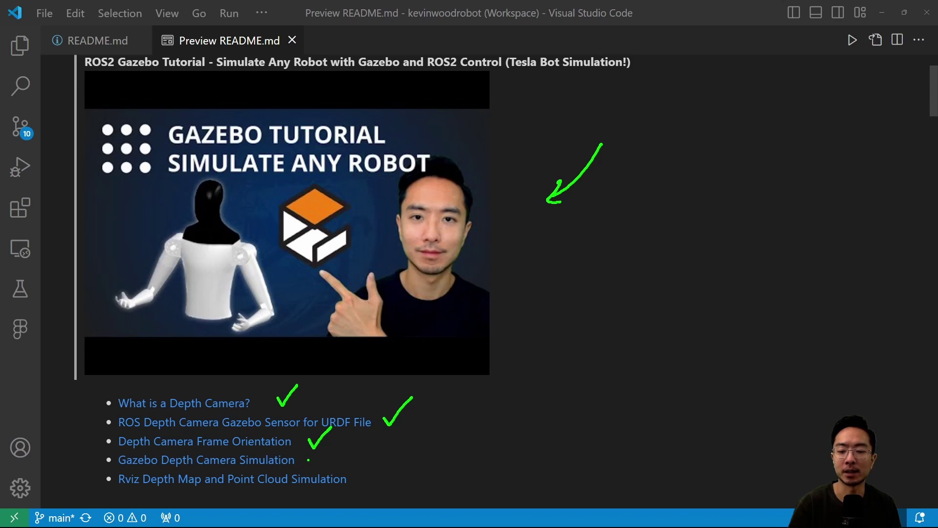
{"action": "mouse_move", "coordinate": [308, 460]}
{"action": "left_mouse_down"}
{"action": "mouse_move", "coordinate": [332, 452]}
{"action": "mouse_move", "coordinate": [356, 481]}
{"action": "mouse_move", "coordinate": [380, 460]}
{"action": "left_mouse_up"}
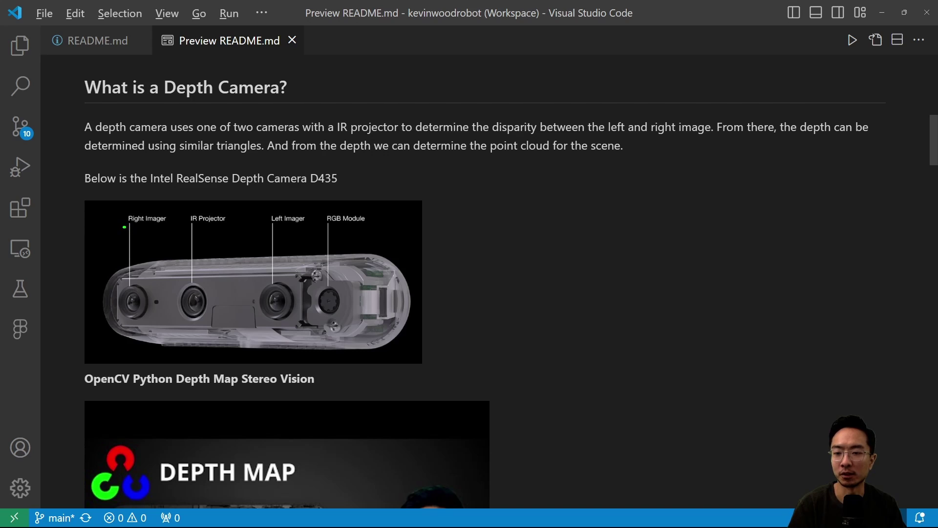
- Underline Right Imager, Left Imager, disparity, Intel RealSense and D435, and circle IR Projector
{"action": "left_click_drag", "start_coordinate": [125, 227], "coordinate": [184, 235]}
{"action": "left_click_drag", "start_coordinate": [263, 227], "coordinate": [308, 233]}
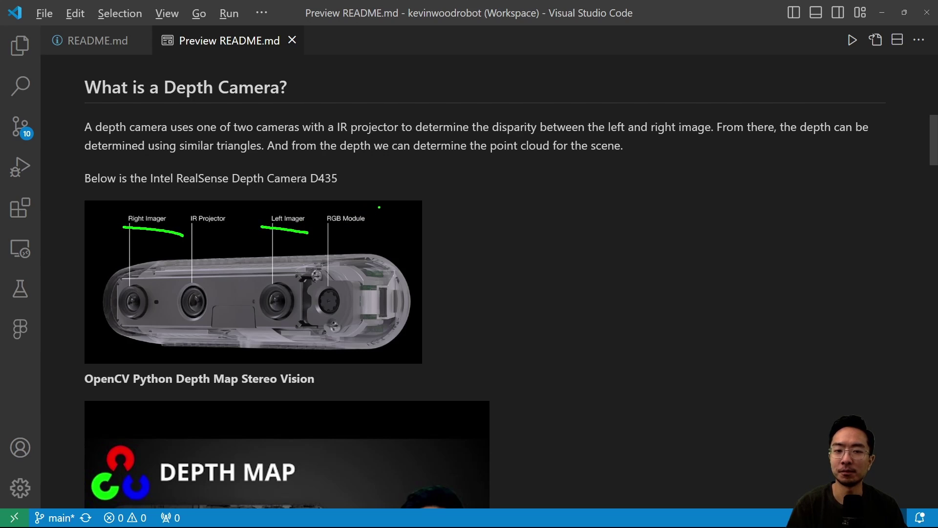
{"action": "mouse_move", "coordinate": [214, 199]}
{"action": "left_mouse_down"}
{"action": "mouse_move", "coordinate": [191, 205]}
{"action": "mouse_move", "coordinate": [242, 226]}
{"action": "mouse_move", "coordinate": [205, 197]}
{"action": "left_mouse_up"}
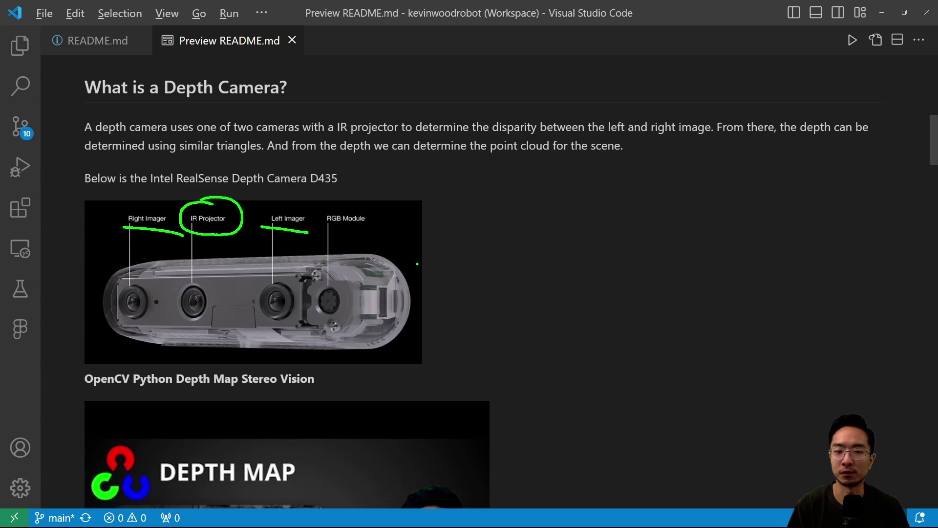
{"action": "left_click_drag", "start_coordinate": [488, 133], "coordinate": [536, 133]}
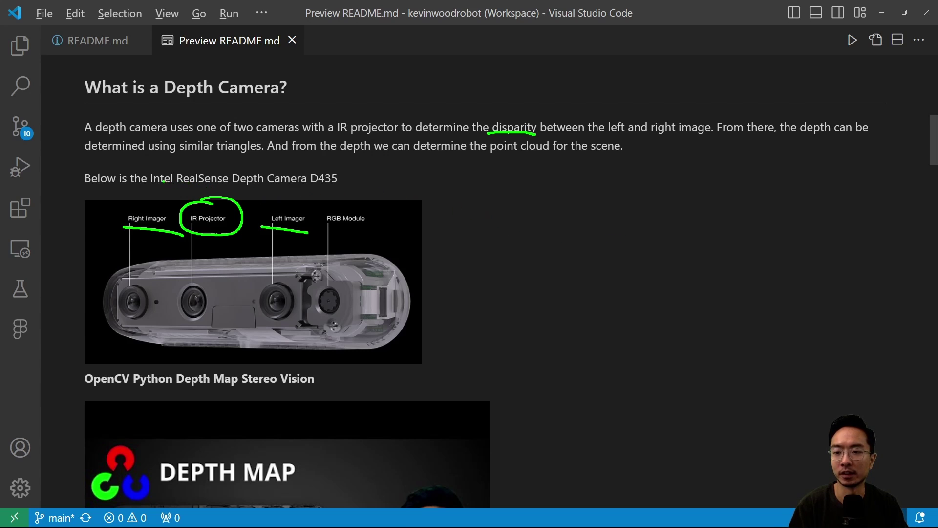
{"action": "left_click_drag", "start_coordinate": [156, 182], "coordinate": [238, 181]}
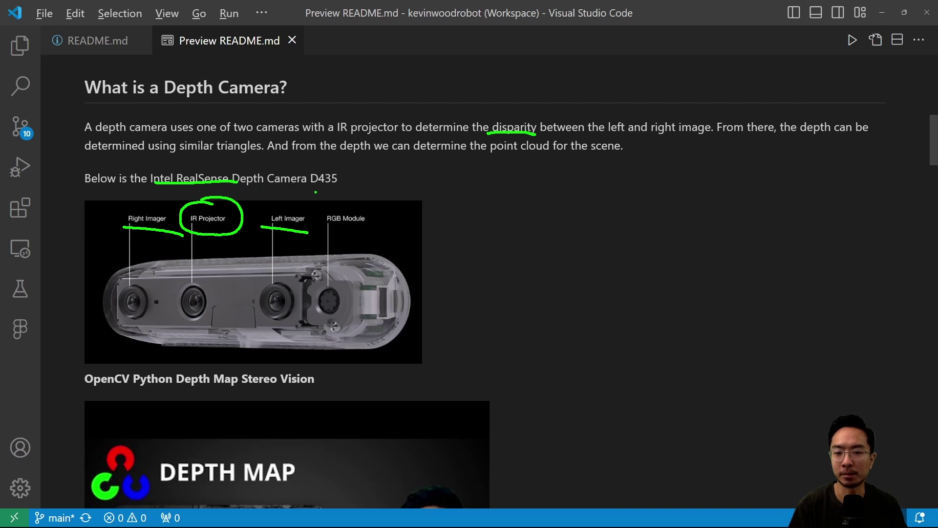
{"action": "left_click_drag", "start_coordinate": [307, 186], "coordinate": [343, 186]}
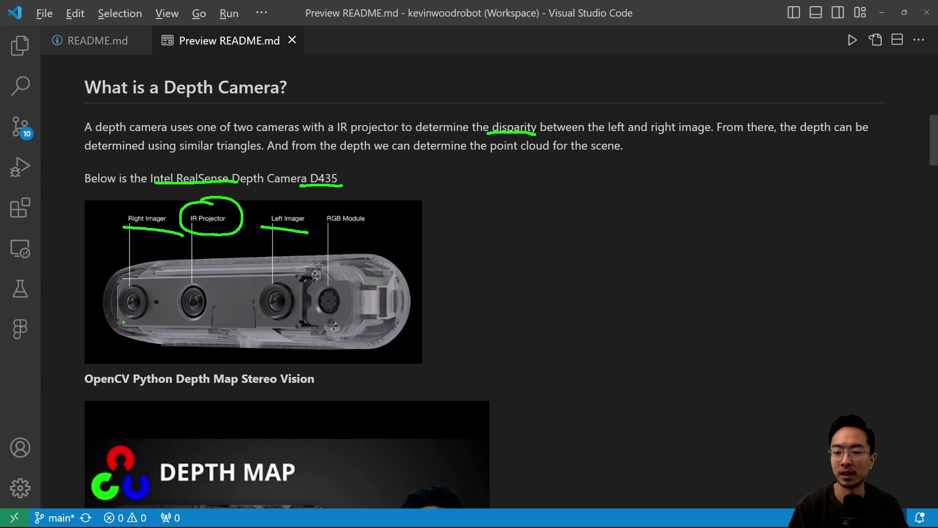
- Mark the baseline between the two imagers and label it B
{"action": "mouse_move", "coordinate": [129, 320]}
{"action": "left_mouse_down"}
{"action": "mouse_move", "coordinate": [129, 344]}
{"action": "mouse_move", "coordinate": [280, 330]}
{"action": "left_mouse_up"}
{"action": "left_click_drag", "start_coordinate": [281, 321], "coordinate": [281, 346]}
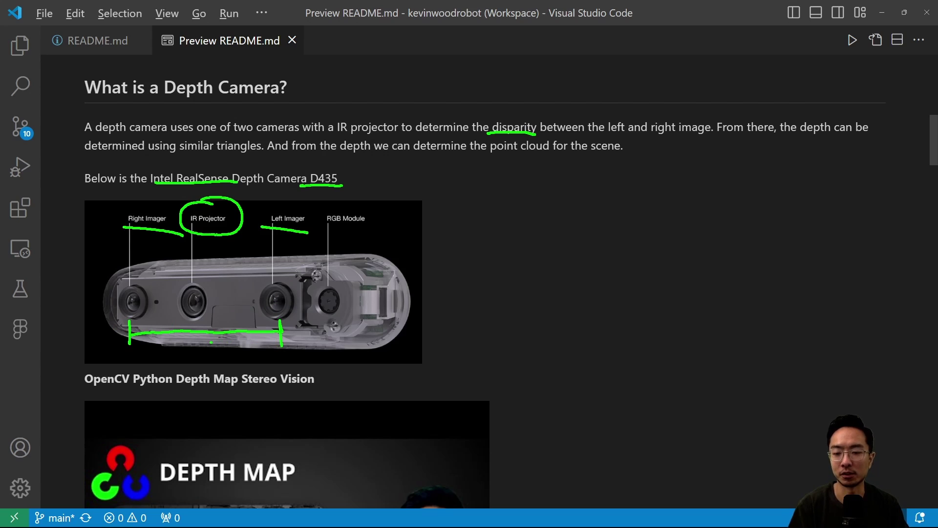
{"action": "left_click_drag", "start_coordinate": [211, 343], "coordinate": [217, 360]}
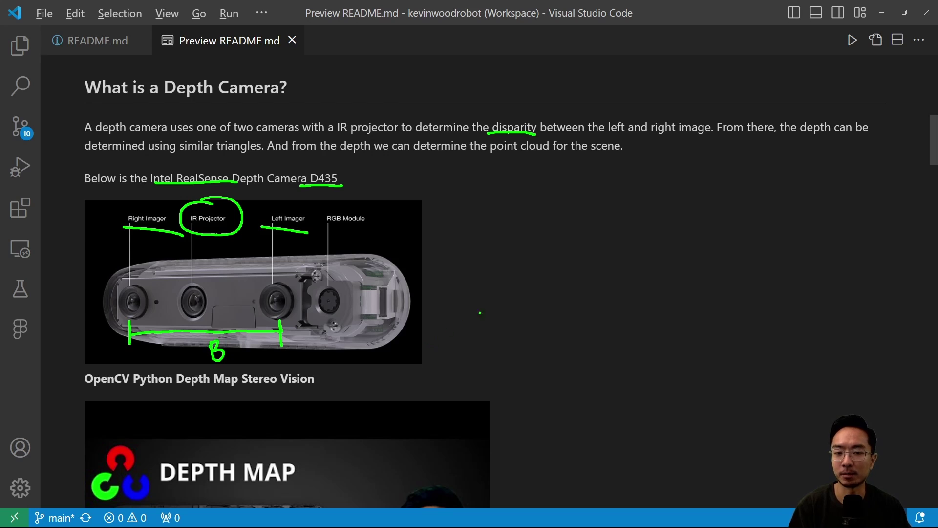
- Sketch a focal-length triangle labelled f and image, with arrows along and beside it
{"action": "mouse_move", "coordinate": [506, 242]}
{"action": "left_mouse_down"}
{"action": "mouse_move", "coordinate": [506, 288]}
{"action": "mouse_move", "coordinate": [641, 291]}
{"action": "left_mouse_up"}
{"action": "left_click_drag", "start_coordinate": [508, 239], "coordinate": [645, 294]}
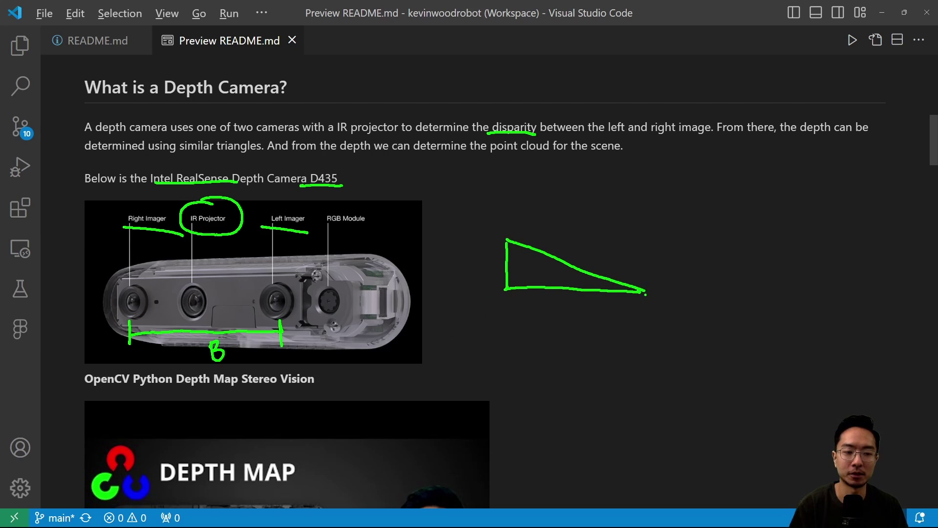
{"action": "mouse_move", "coordinate": [573, 303]}
{"action": "left_mouse_down"}
{"action": "mouse_move", "coordinate": [561, 308]}
{"action": "mouse_move", "coordinate": [561, 329]}
{"action": "left_mouse_up"}
{"action": "left_click_drag", "start_coordinate": [554, 319], "coordinate": [570, 316]}
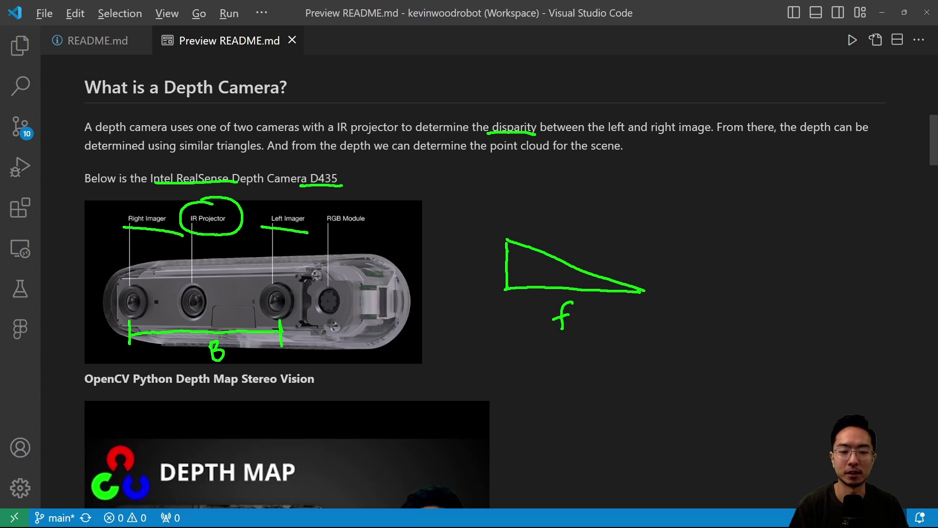
{"action": "left_click_drag", "start_coordinate": [478, 223], "coordinate": [501, 263]}
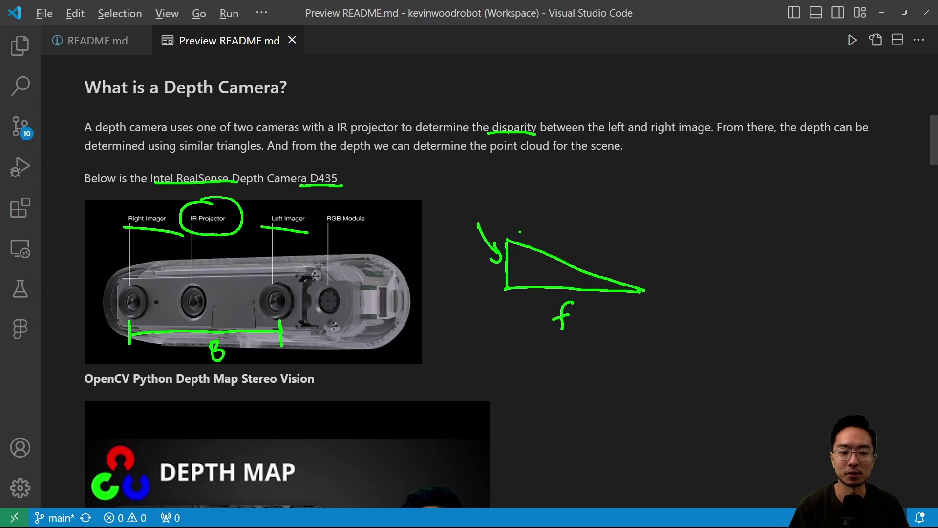
{"action": "mouse_move", "coordinate": [522, 214]}
{"action": "left_mouse_down"}
{"action": "mouse_move", "coordinate": [528, 226]}
{"action": "mouse_move", "coordinate": [567, 229]}
{"action": "mouse_move", "coordinate": [584, 220]}
{"action": "left_mouse_up"}
{"action": "left_click_drag", "start_coordinate": [440, 206], "coordinate": [436, 291]}
{"action": "mouse_move", "coordinate": [433, 219]}
{"action": "left_mouse_down"}
{"action": "mouse_move", "coordinate": [440, 210]}
{"action": "mouse_move", "coordinate": [448, 224]}
{"action": "left_mouse_up"}
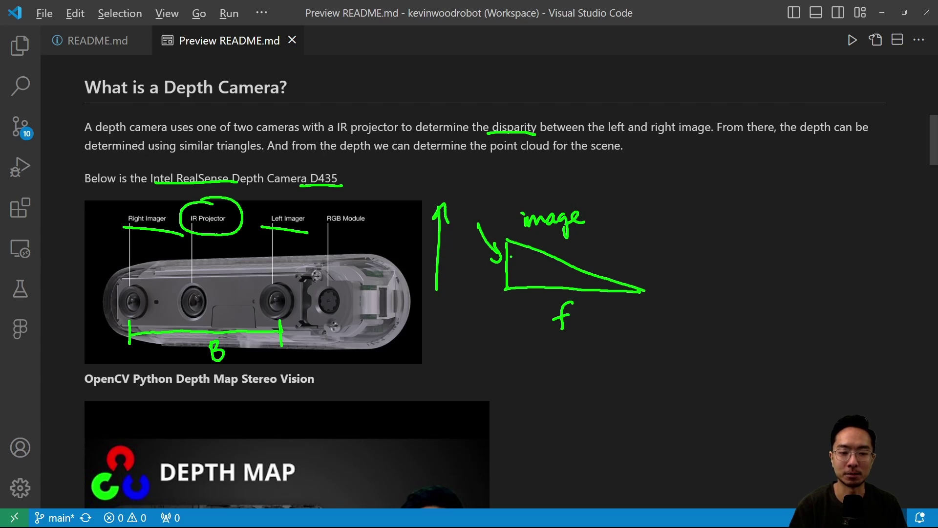
{"action": "left_click_drag", "start_coordinate": [508, 280], "coordinate": [509, 248]}
{"action": "left_click_drag", "start_coordinate": [509, 247], "coordinate": [514, 257]}
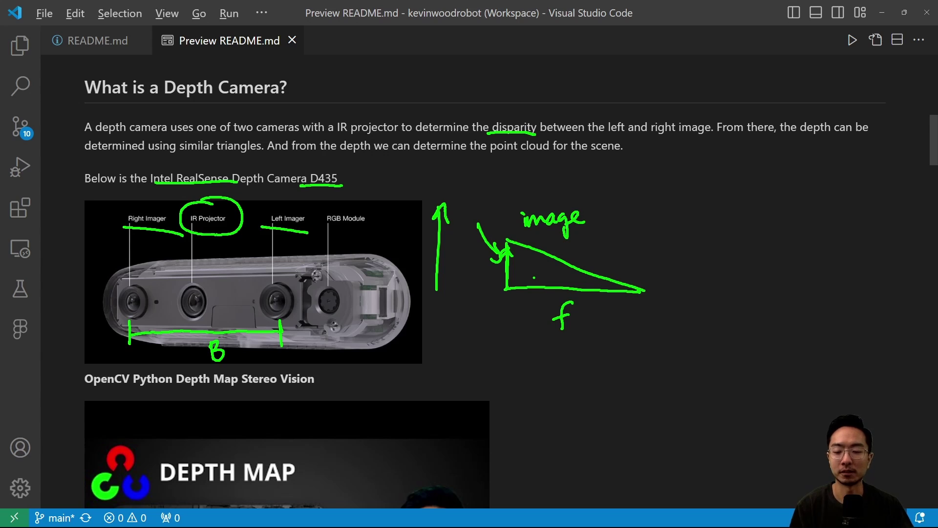
- Clear the old marks, scroll down, and underline head_to_camera, the From pose and the zeroed To pose
{"action": "key", "text": "Escape"}
{"action": "scroll", "coordinate": [534, 278], "scroll_direction": "down", "scroll_amount": 4}
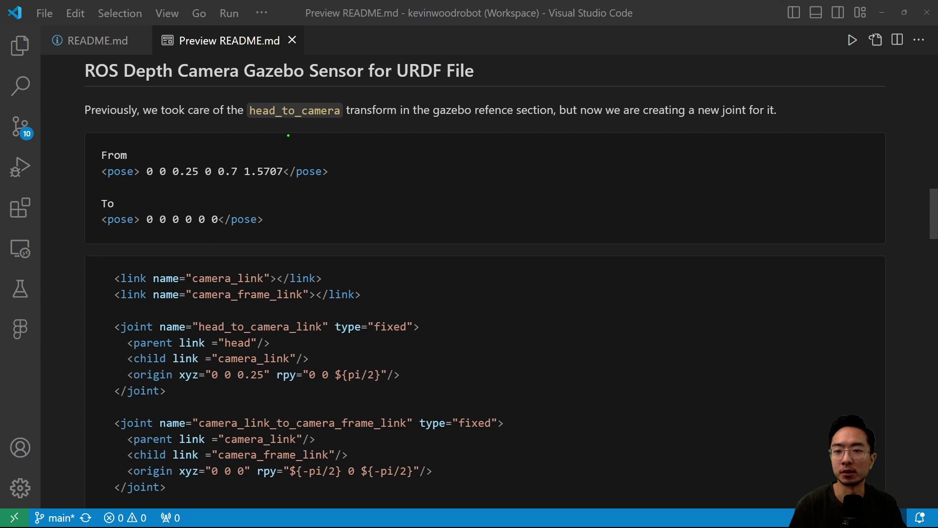
{"action": "left_click_drag", "start_coordinate": [242, 122], "coordinate": [344, 128]}
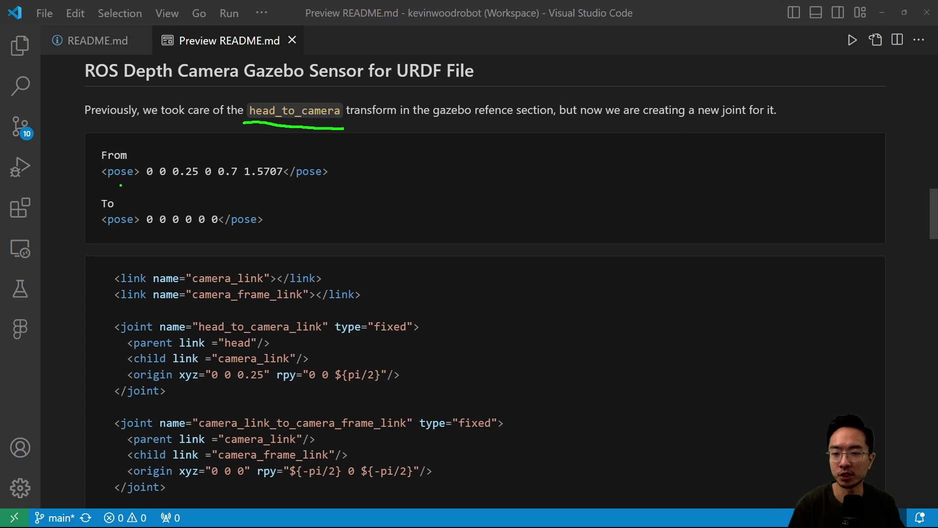
{"action": "left_click_drag", "start_coordinate": [121, 186], "coordinate": [320, 188]}
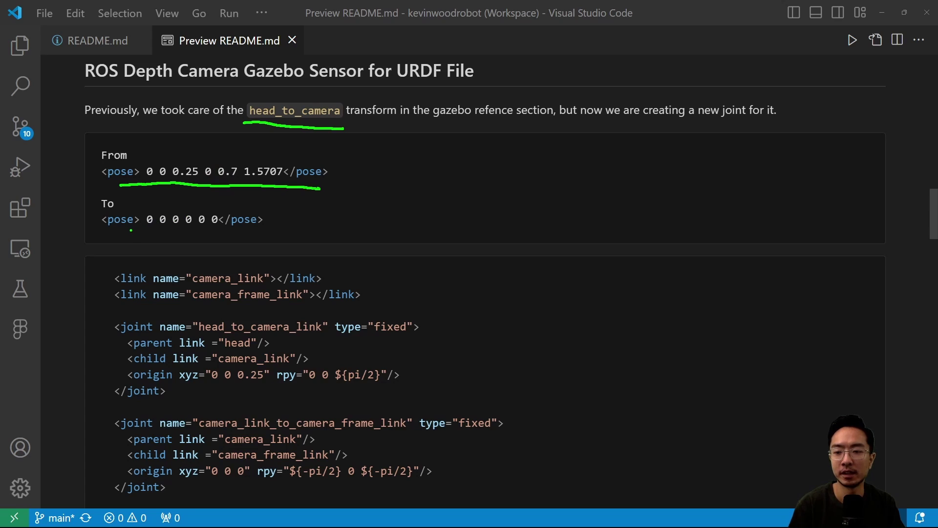
{"action": "left_click_drag", "start_coordinate": [126, 230], "coordinate": [254, 234]}
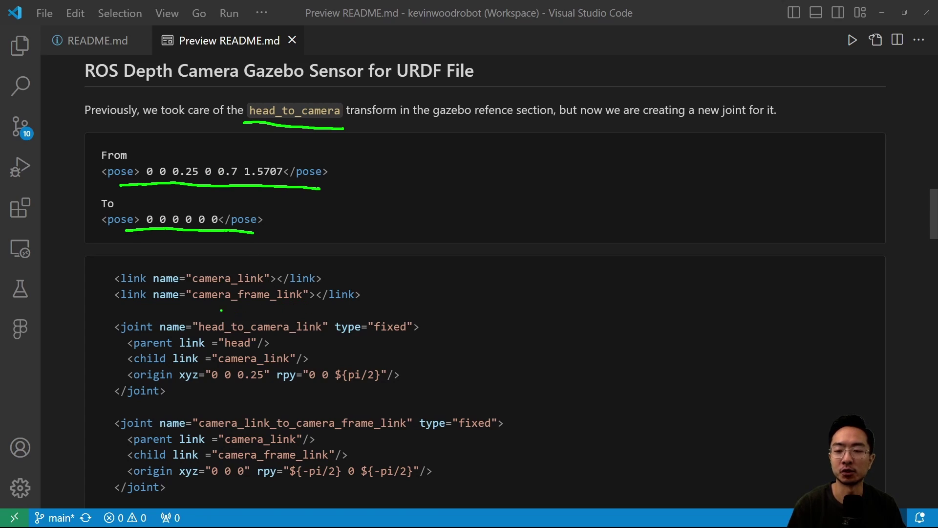
- Tick camera_link and camera_frame_link, underline the joint's links and origin, and arrow the old pose to it
{"action": "left_click_drag", "start_coordinate": [335, 275], "coordinate": [358, 256]}
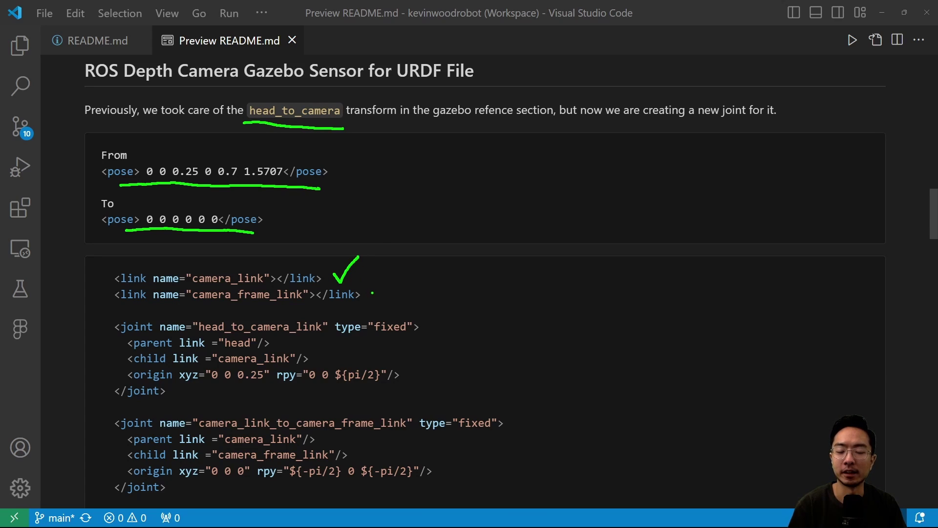
{"action": "left_click_drag", "start_coordinate": [372, 293], "coordinate": [394, 275]}
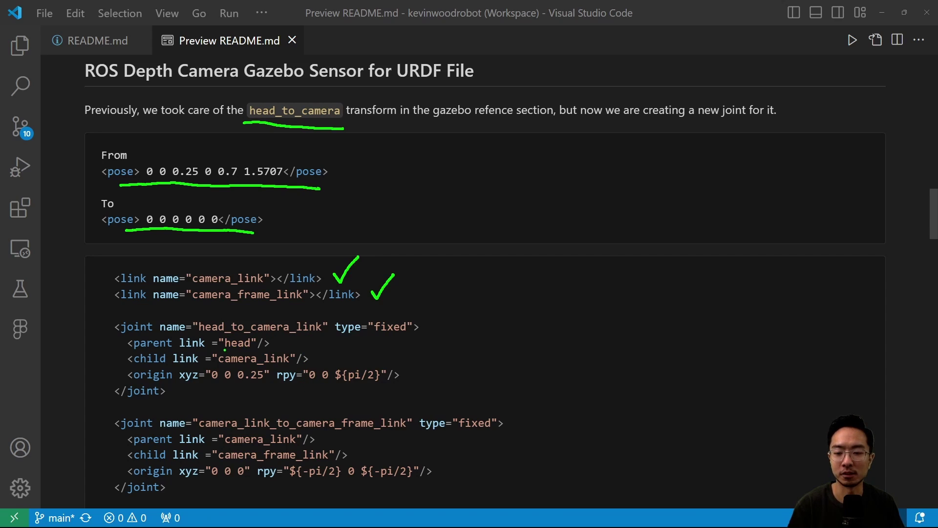
{"action": "mouse_move", "coordinate": [217, 347]}
{"action": "left_mouse_down"}
{"action": "mouse_move", "coordinate": [254, 349]}
{"action": "mouse_move", "coordinate": [249, 366]}
{"action": "mouse_move", "coordinate": [286, 366]}
{"action": "left_mouse_up"}
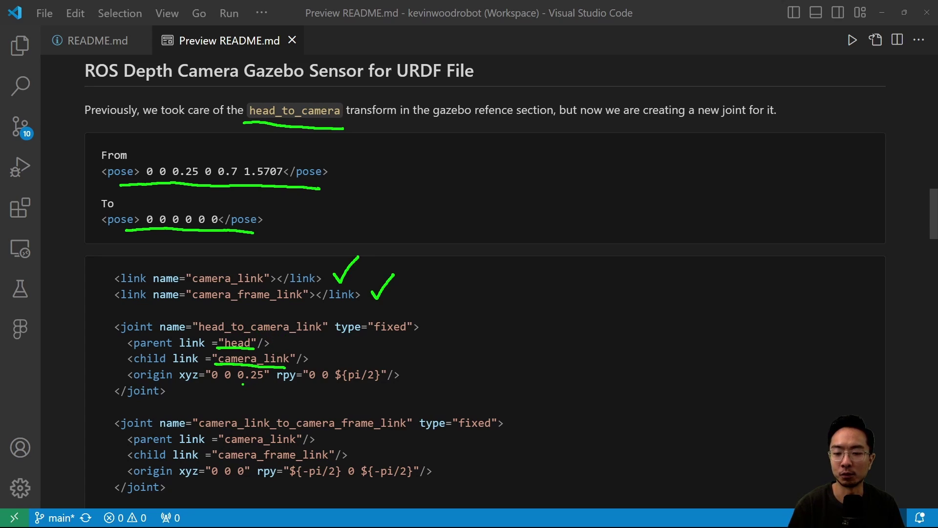
{"action": "left_click_drag", "start_coordinate": [232, 385], "coordinate": [396, 389]}
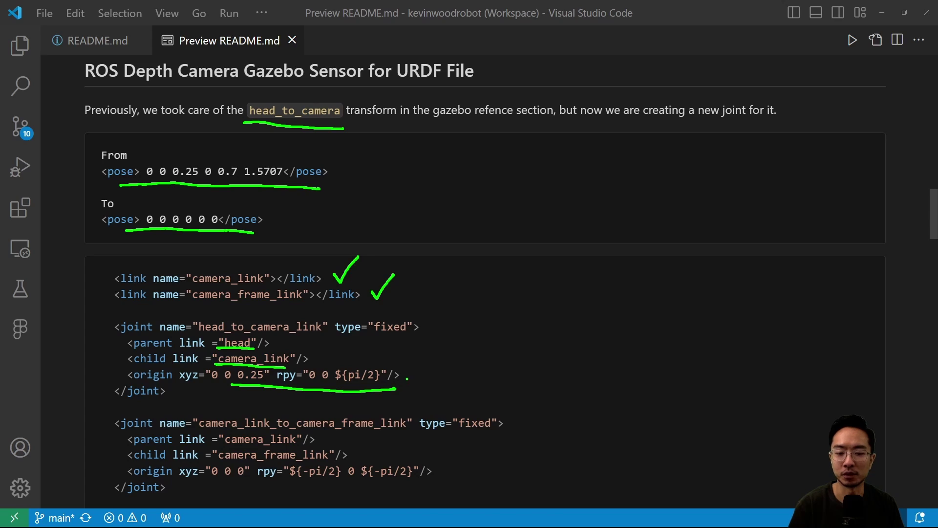
{"action": "mouse_move", "coordinate": [344, 173]}
{"action": "left_mouse_down"}
{"action": "mouse_move", "coordinate": [400, 188]}
{"action": "mouse_move", "coordinate": [464, 251]}
{"action": "mouse_move", "coordinate": [442, 326]}
{"action": "mouse_move", "coordinate": [404, 374]}
{"action": "mouse_move", "coordinate": [415, 376]}
{"action": "left_mouse_up"}
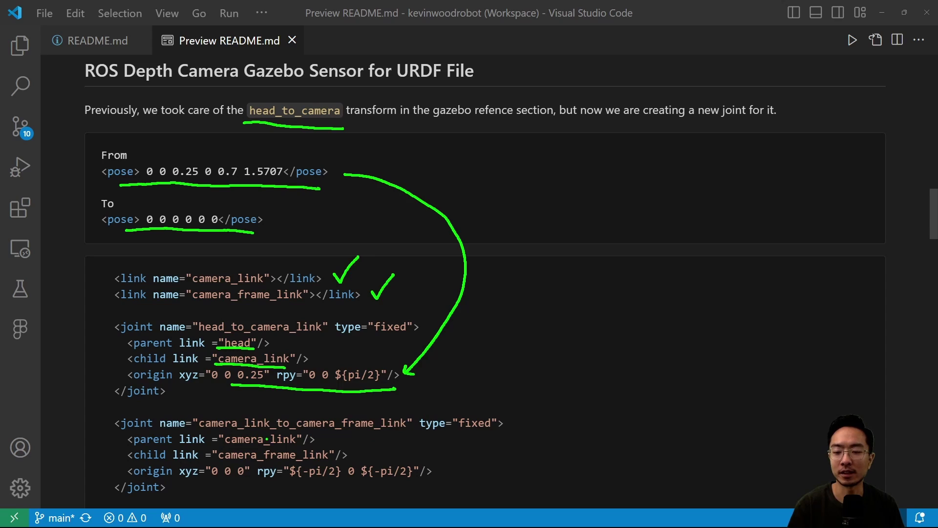
- Underline the camera_link_to_camera_frame_link joint and its origin values, with a parent-to-child arrow
{"action": "left_click_drag", "start_coordinate": [197, 429], "coordinate": [407, 431]}
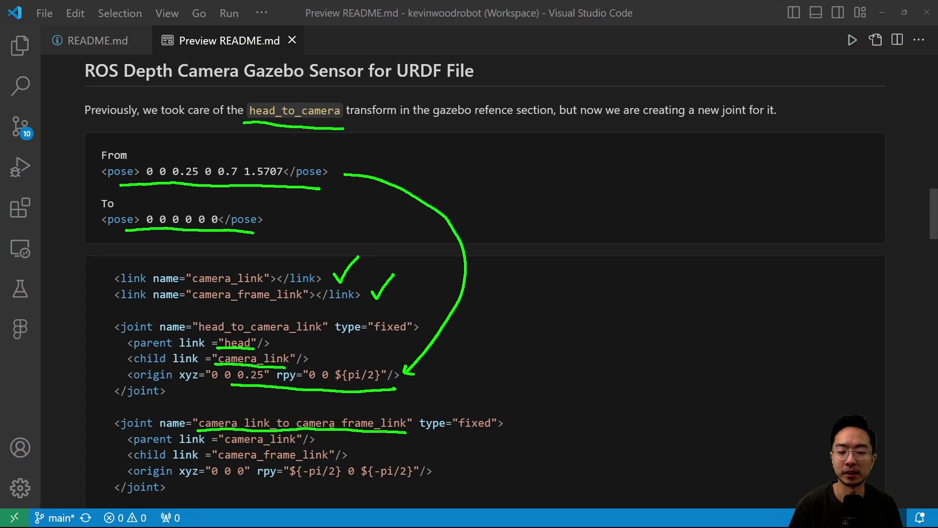
{"action": "left_click_drag", "start_coordinate": [345, 437], "coordinate": [365, 454]}
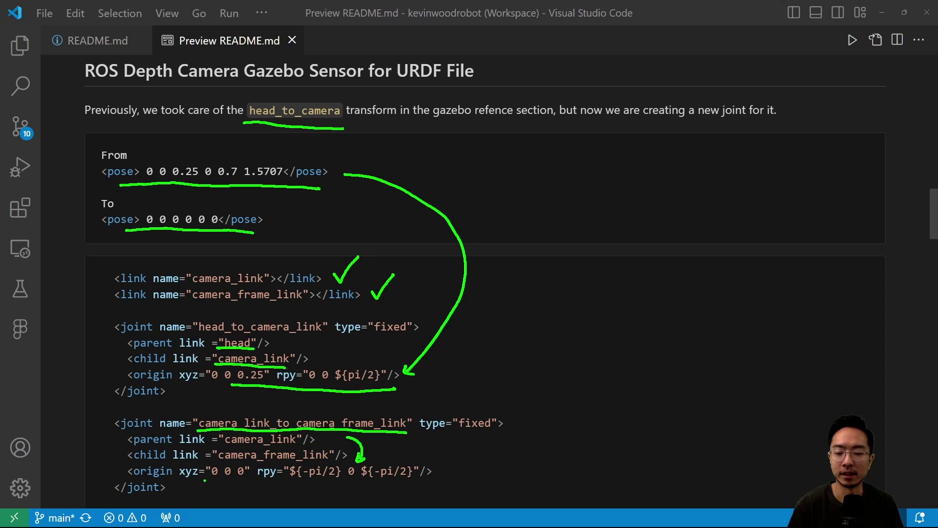
{"action": "left_click_drag", "start_coordinate": [201, 481], "coordinate": [429, 482]}
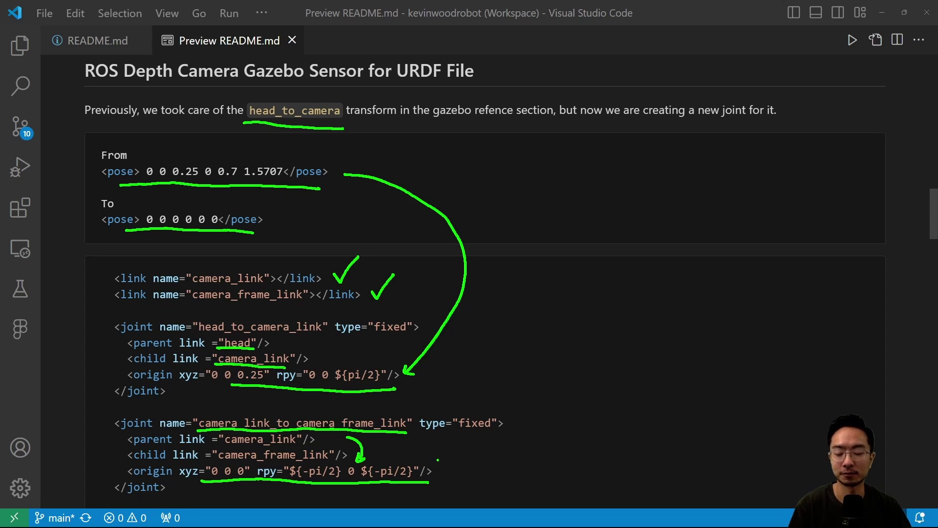
- Clear the marks and scroll to the 640×480 R8G8B8 sensor block with the libgazebo_ros_camera.so plugin
{"action": "key", "text": "Escape"}
{"action": "scroll", "coordinate": [489, 360], "scroll_direction": "down", "scroll_amount": 5}
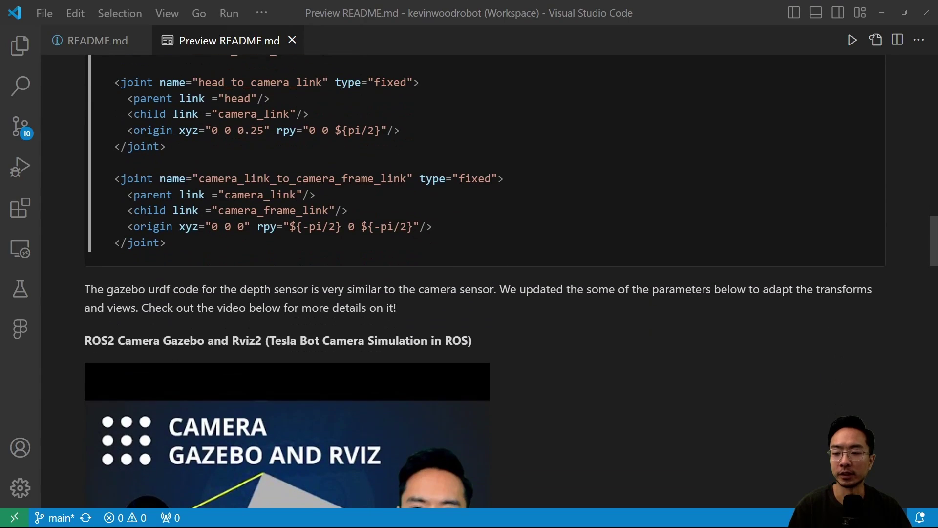
{"action": "scroll", "coordinate": [489, 360], "scroll_direction": "down", "scroll_amount": 1}
{"action": "scroll", "coordinate": [287, 342], "scroll_direction": "down", "scroll_amount": 1}
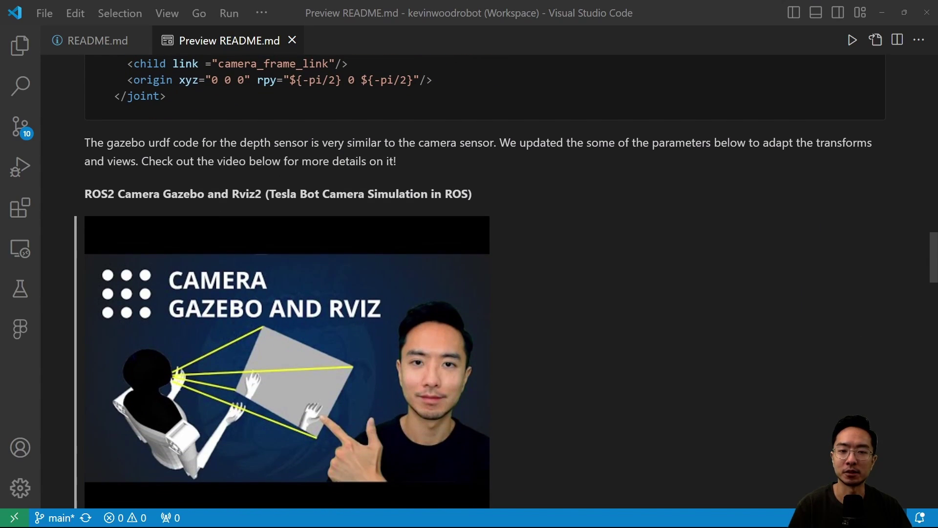
{"action": "scroll", "coordinate": [505, 282], "scroll_direction": "down", "scroll_amount": 1}
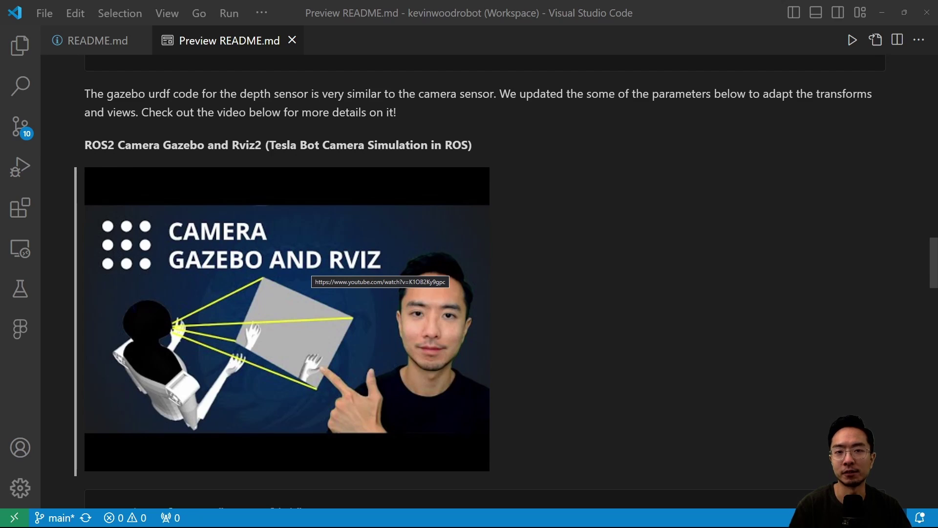
{"action": "scroll", "coordinate": [313, 271], "scroll_direction": "down", "scroll_amount": 5}
{"action": "scroll", "coordinate": [469, 280], "scroll_direction": "down", "scroll_amount": 2}
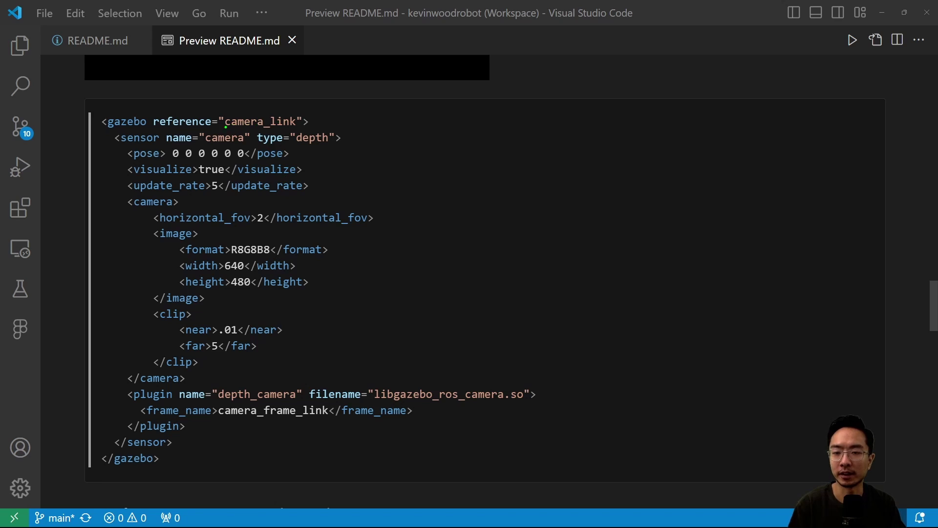
- Underline camera_link, camera and depth_camera, circle fov 2 and clip .01/5, and arrow frame_name
{"action": "left_click_drag", "start_coordinate": [213, 130], "coordinate": [290, 128]}
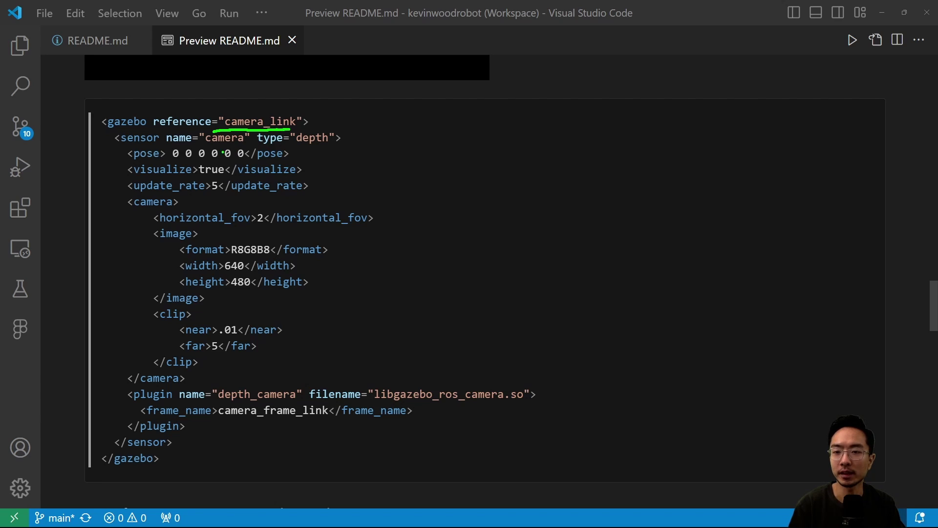
{"action": "left_click_drag", "start_coordinate": [205, 145], "coordinate": [240, 145]}
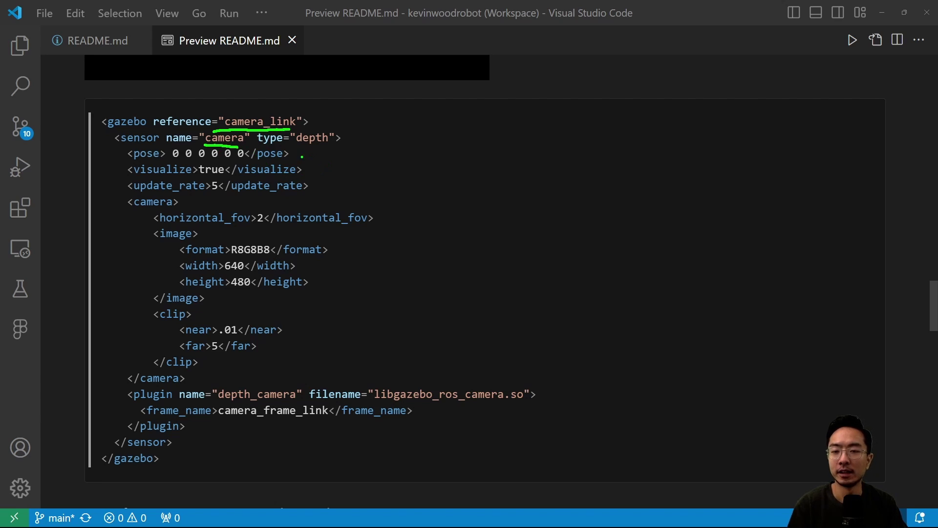
{"action": "mouse_move", "coordinate": [299, 128]}
{"action": "left_mouse_down"}
{"action": "mouse_move", "coordinate": [331, 127]}
{"action": "mouse_move", "coordinate": [299, 150]}
{"action": "mouse_move", "coordinate": [345, 141]}
{"action": "mouse_move", "coordinate": [330, 124]}
{"action": "left_mouse_up"}
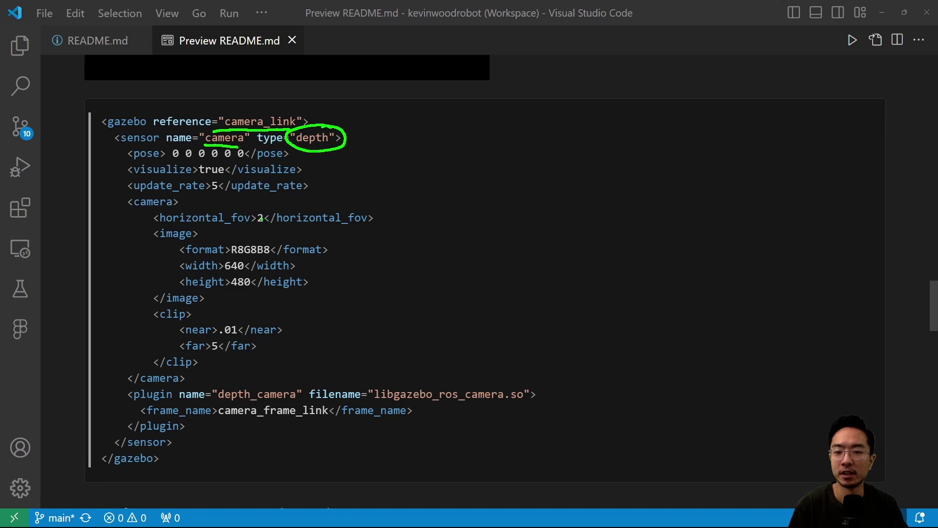
{"action": "mouse_move", "coordinate": [259, 204]}
{"action": "left_mouse_down"}
{"action": "mouse_move", "coordinate": [252, 228]}
{"action": "mouse_move", "coordinate": [260, 204]}
{"action": "left_mouse_up"}
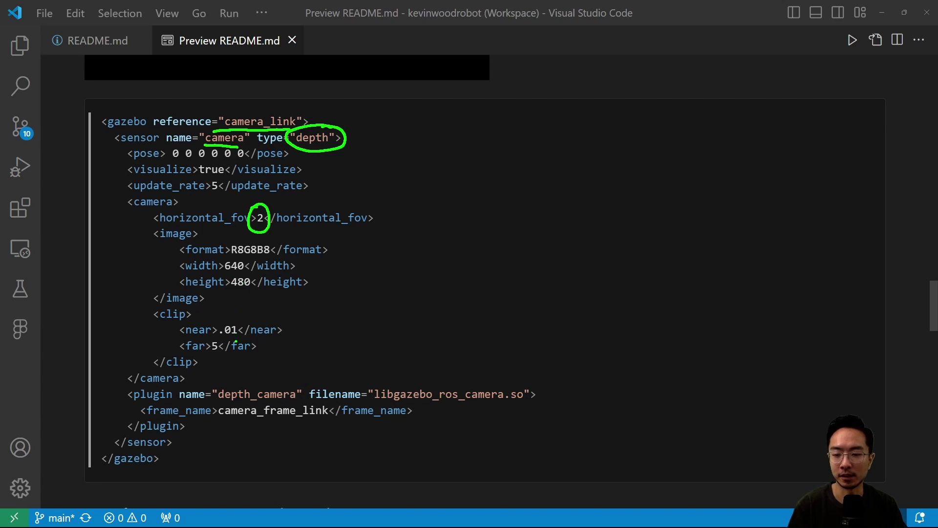
{"action": "mouse_move", "coordinate": [229, 322]}
{"action": "left_mouse_down"}
{"action": "mouse_move", "coordinate": [215, 317]}
{"action": "mouse_move", "coordinate": [234, 361]}
{"action": "mouse_move", "coordinate": [230, 312]}
{"action": "left_mouse_up"}
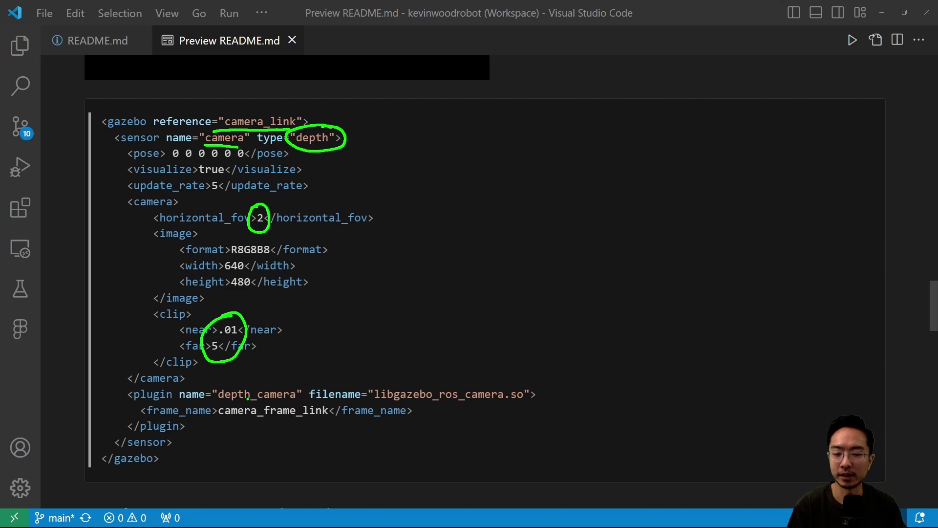
{"action": "left_click_drag", "start_coordinate": [216, 404], "coordinate": [293, 400]}
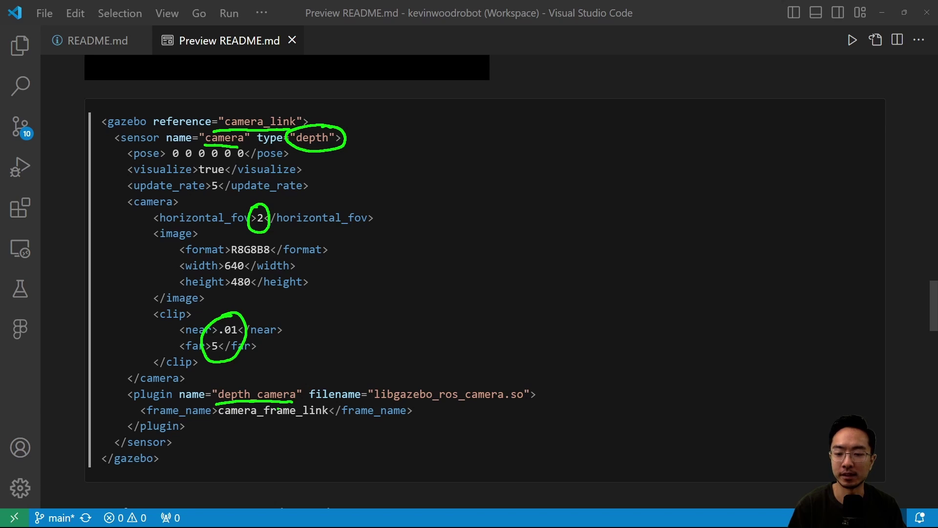
{"action": "mouse_move", "coordinate": [101, 411]}
{"action": "left_mouse_down"}
{"action": "mouse_move", "coordinate": [132, 410]}
{"action": "mouse_move", "coordinate": [125, 415]}
{"action": "left_mouse_up"}
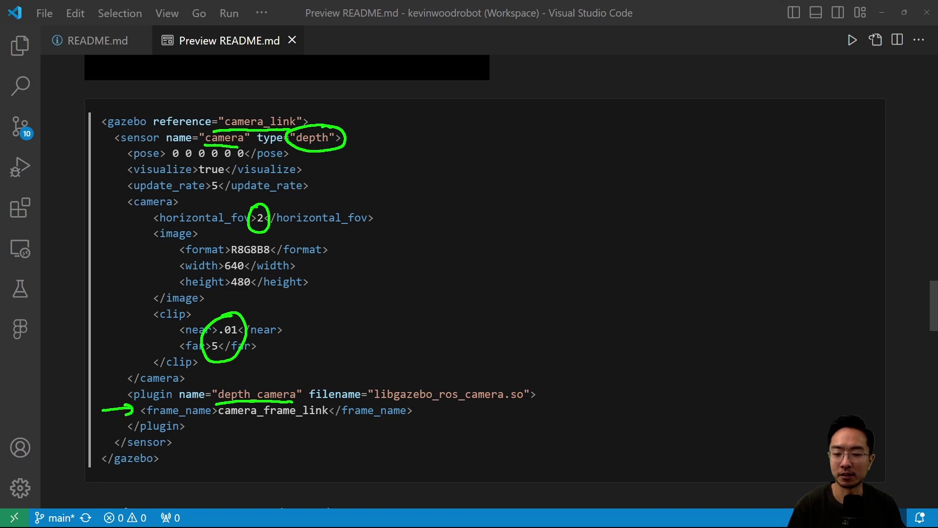
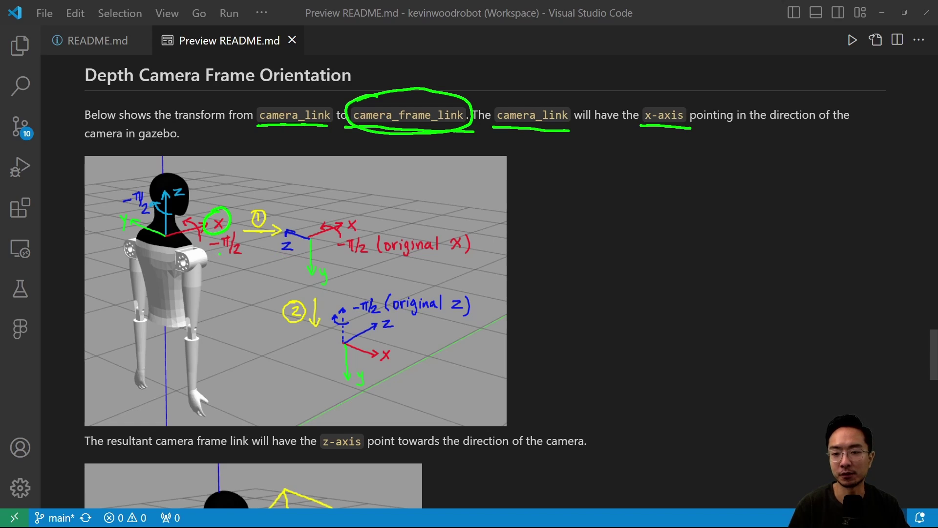
- Underline both -π/2 rotations, the z label, (original x) and (original z), circle the red x axis, then clear the marks
{"action": "left_click_drag", "start_coordinate": [205, 264], "coordinate": [253, 256]}
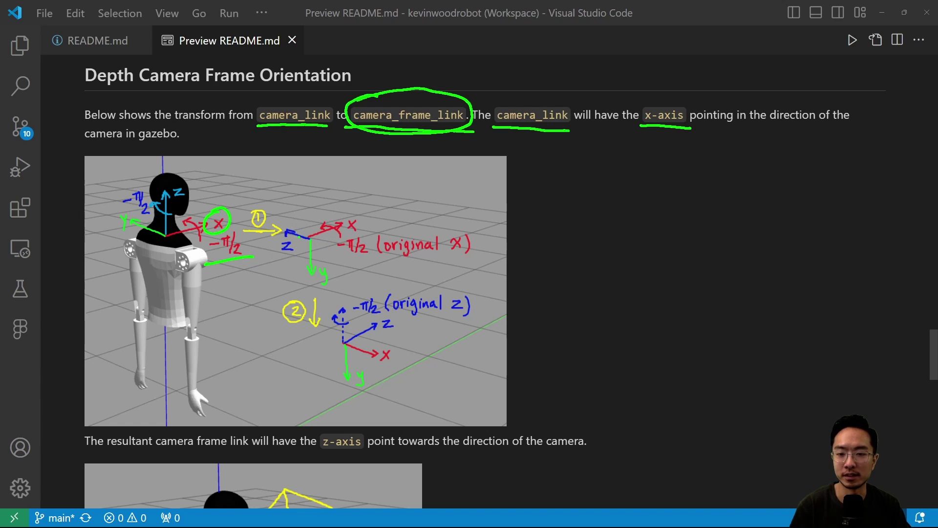
{"action": "left_click_drag", "start_coordinate": [279, 254], "coordinate": [294, 252]}
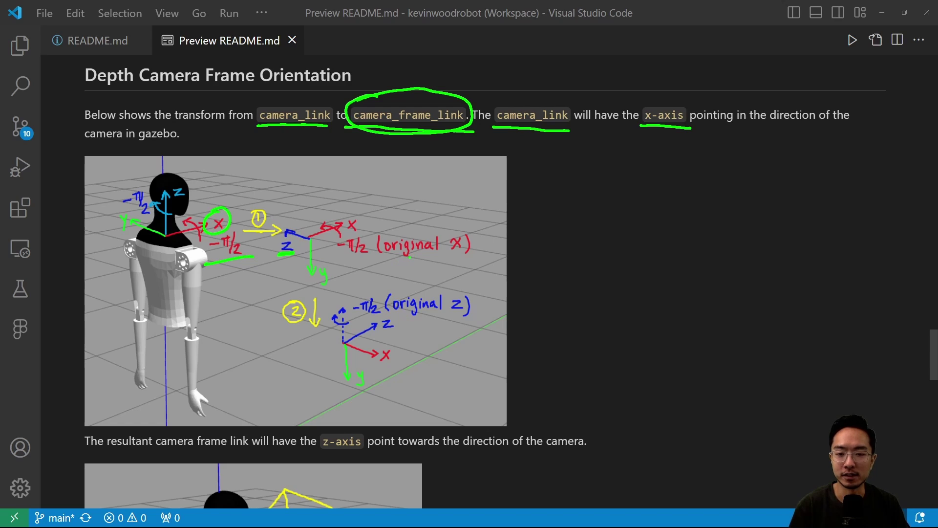
{"action": "left_click_drag", "start_coordinate": [382, 260], "coordinate": [468, 256]}
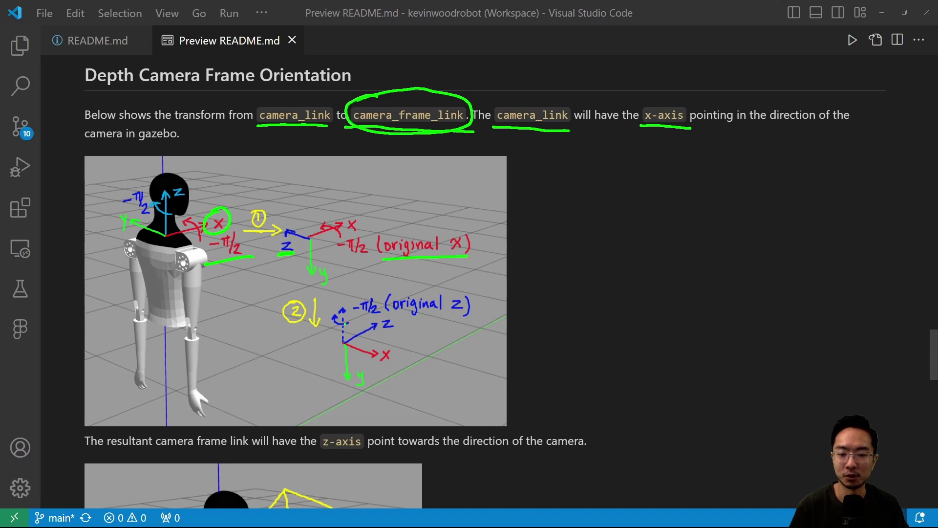
{"action": "left_click_drag", "start_coordinate": [402, 317], "coordinate": [472, 318]}
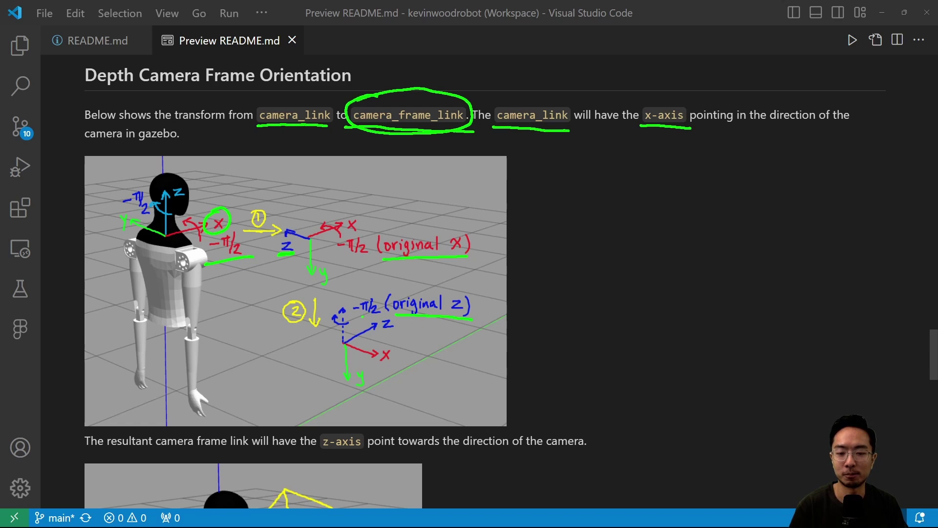
{"action": "left_click_drag", "start_coordinate": [359, 317], "coordinate": [384, 317]}
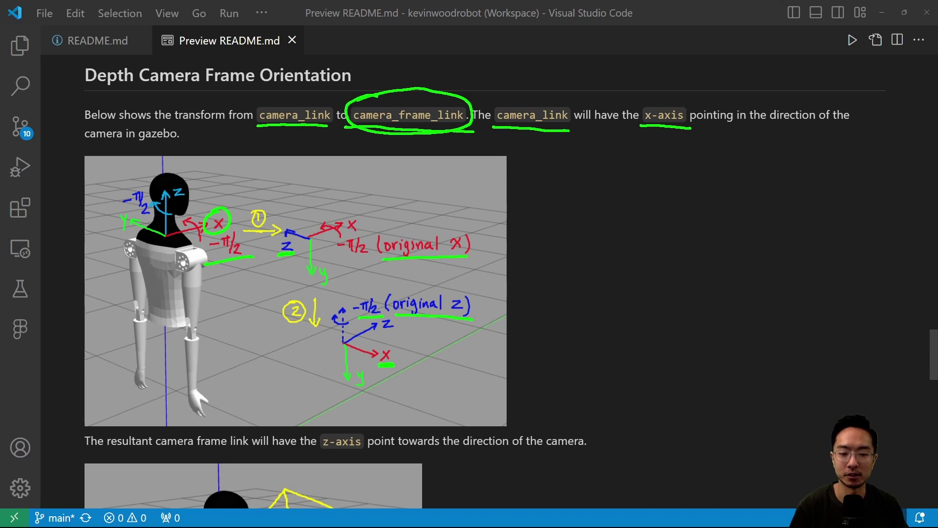
{"action": "mouse_move", "coordinate": [381, 349]}
{"action": "left_mouse_down"}
{"action": "mouse_move", "coordinate": [395, 345]}
{"action": "mouse_move", "coordinate": [389, 369]}
{"action": "left_mouse_up"}
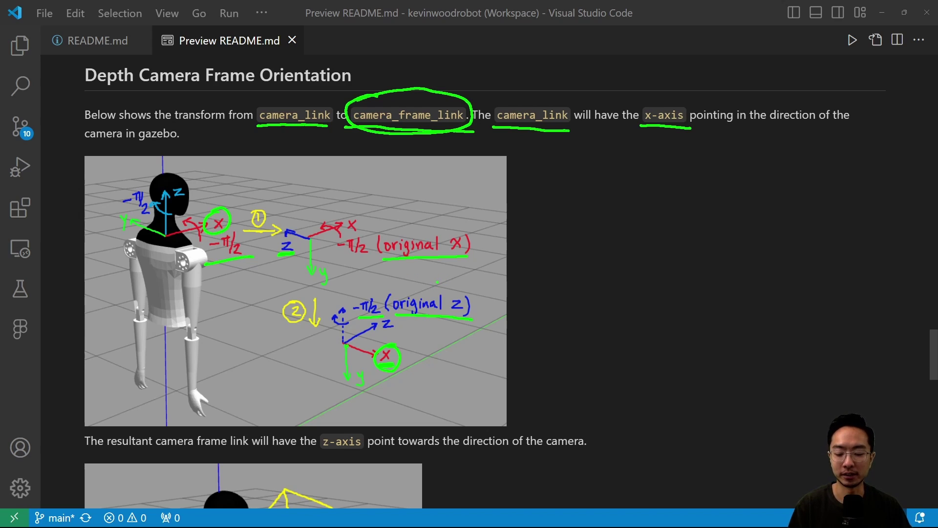
{"action": "key", "text": "Escape"}
- Mark the camera frame image: circle the blue Z axis, underline 'camera frame', and mark the red x and green y axes
{"action": "scroll", "coordinate": [437, 282], "scroll_direction": "down", "scroll_amount": 3}
{"action": "scroll", "coordinate": [437, 282], "scroll_direction": "down", "scroll_amount": 4}
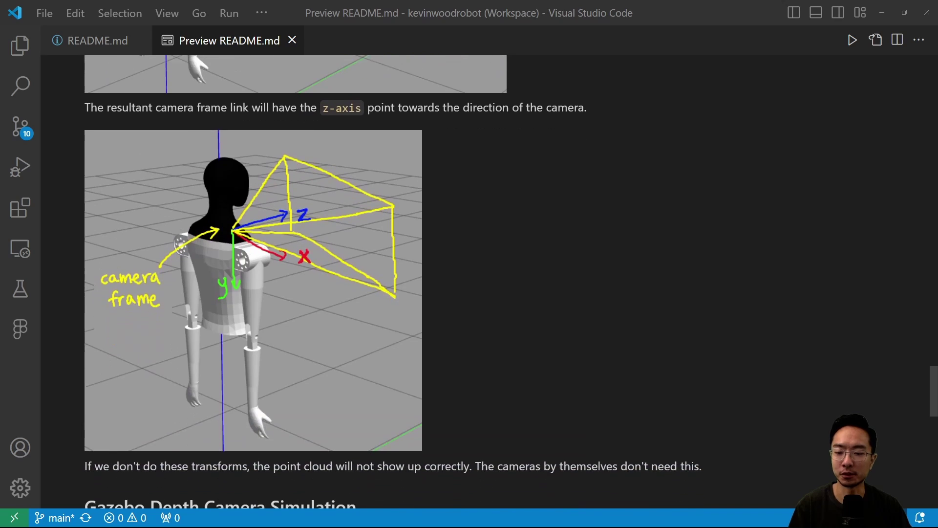
{"action": "scroll", "coordinate": [511, 281], "scroll_direction": "up", "scroll_amount": 1}
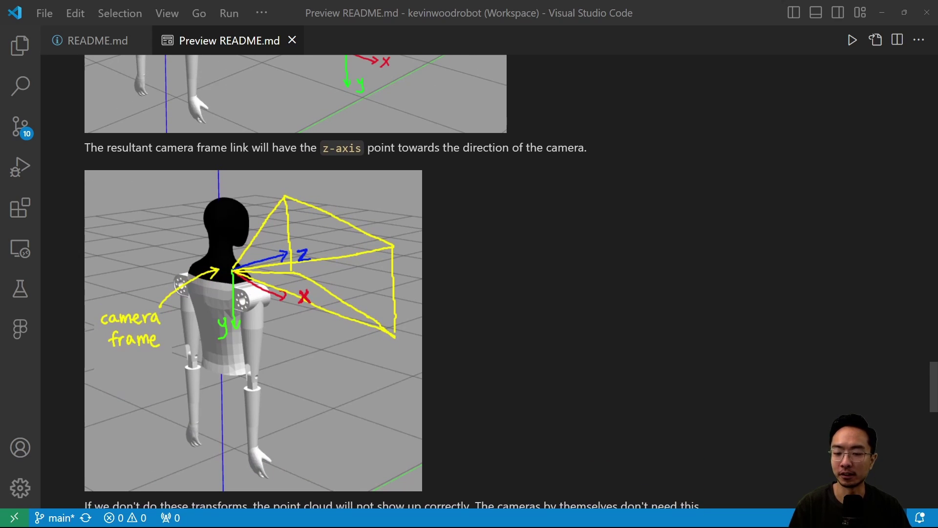
{"action": "scroll", "coordinate": [511, 281], "scroll_direction": "down", "scroll_amount": 1}
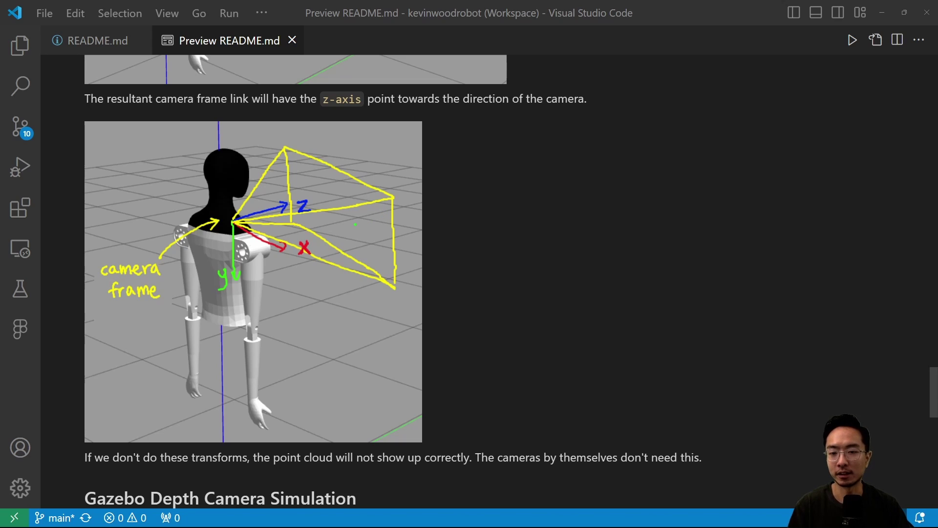
{"action": "mouse_move", "coordinate": [306, 194]}
{"action": "left_mouse_down"}
{"action": "mouse_move", "coordinate": [285, 204]}
{"action": "mouse_move", "coordinate": [309, 194]}
{"action": "left_mouse_up"}
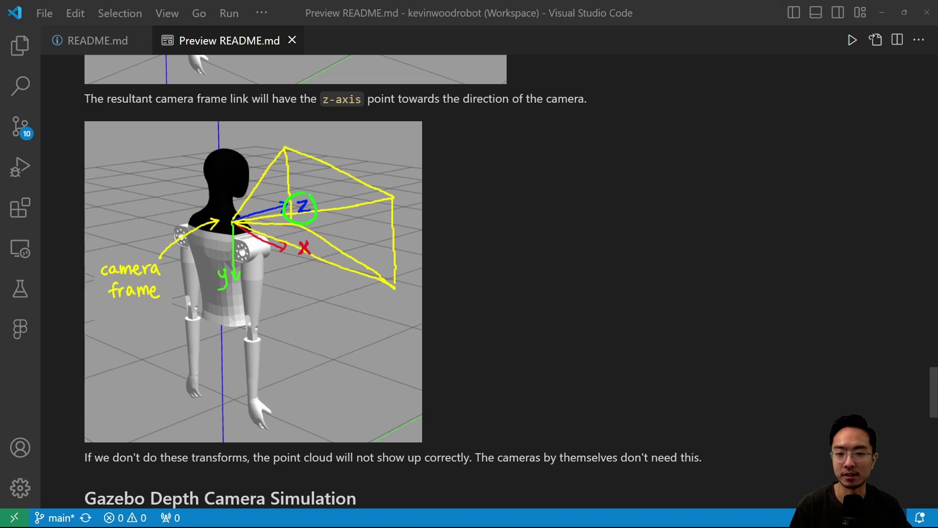
{"action": "left_click_drag", "start_coordinate": [100, 280], "coordinate": [160, 277]}
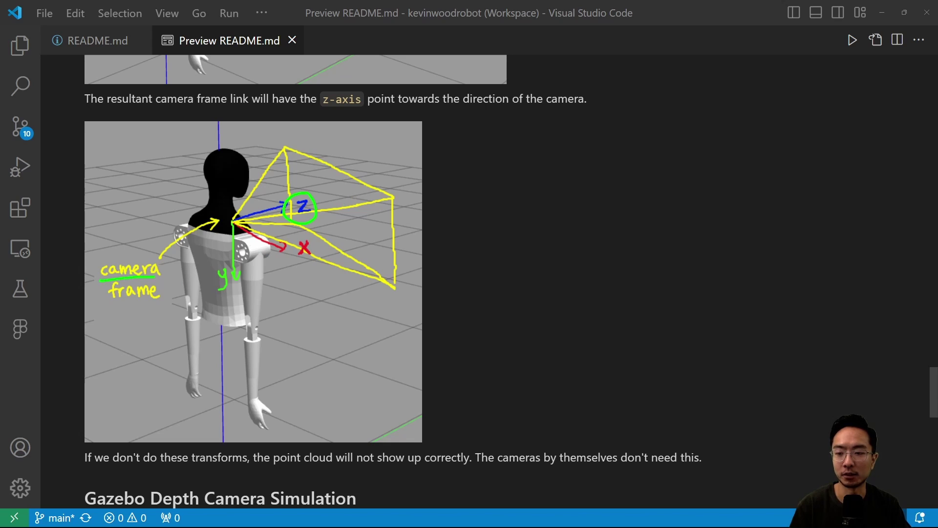
{"action": "left_click_drag", "start_coordinate": [100, 303], "coordinate": [161, 303]}
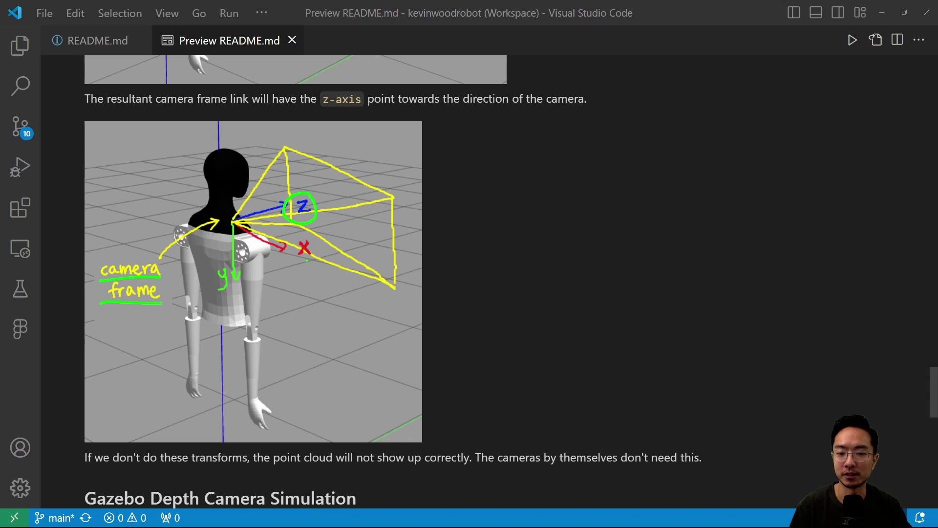
{"action": "left_click_drag", "start_coordinate": [307, 261], "coordinate": [313, 262]}
{"action": "left_click_drag", "start_coordinate": [217, 303], "coordinate": [242, 290]}
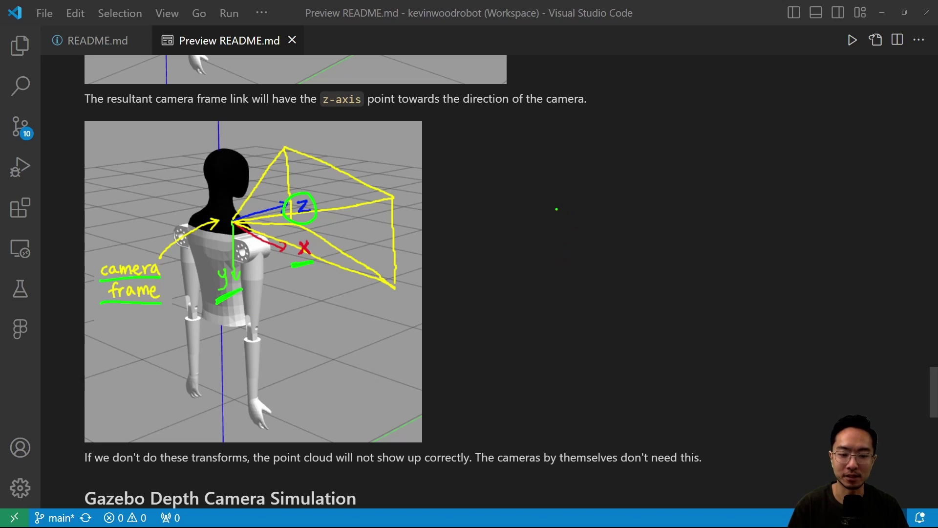
- Sketch two line-and-arc figures to the right of the frame image
{"action": "mouse_move", "coordinate": [533, 206]}
{"action": "left_mouse_down"}
{"action": "mouse_move", "coordinate": [613, 286]}
{"action": "mouse_move", "coordinate": [612, 366]}
{"action": "left_mouse_up"}
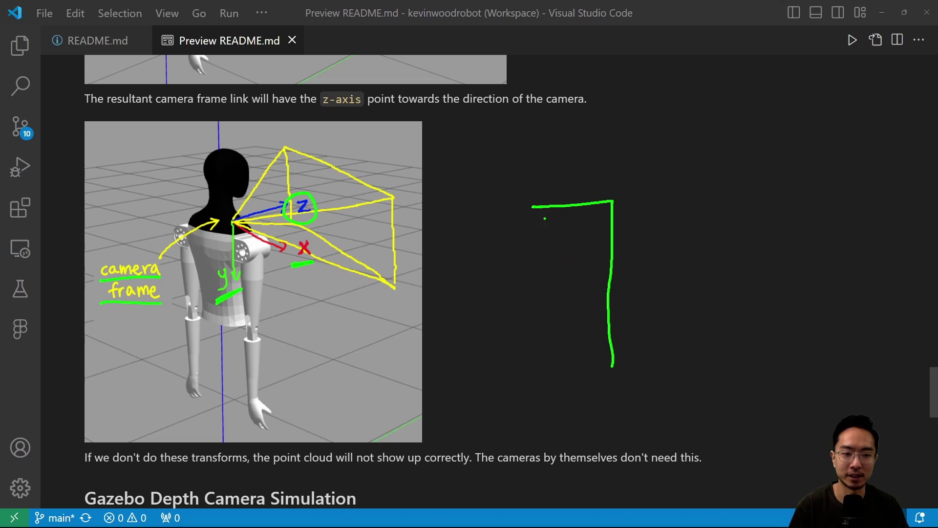
{"action": "left_click_drag", "start_coordinate": [533, 208], "coordinate": [595, 203]}
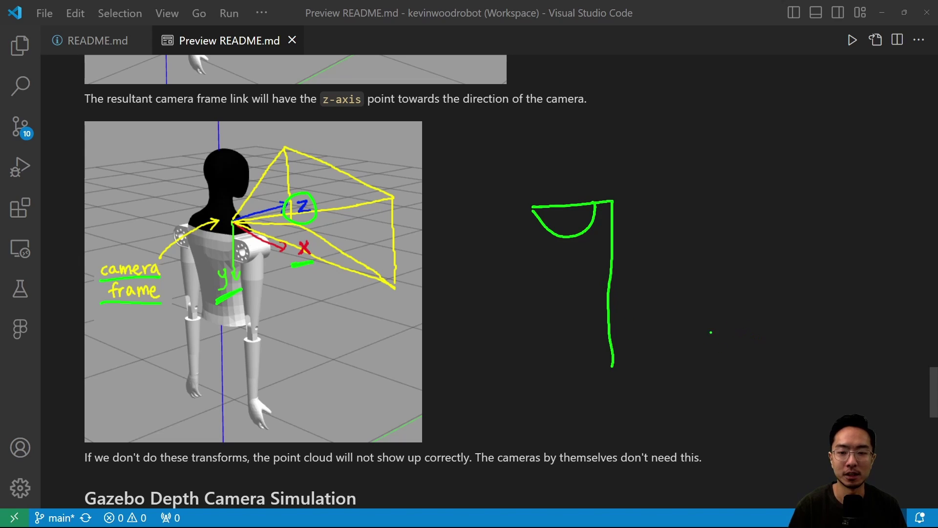
{"action": "mouse_move", "coordinate": [674, 341]}
{"action": "left_mouse_down"}
{"action": "mouse_move", "coordinate": [822, 356]}
{"action": "mouse_move", "coordinate": [848, 314]}
{"action": "left_mouse_up"}
{"action": "mouse_move", "coordinate": [771, 346]}
{"action": "left_mouse_down"}
{"action": "mouse_move", "coordinate": [814, 310]}
{"action": "mouse_move", "coordinate": [842, 330]}
{"action": "left_mouse_up"}
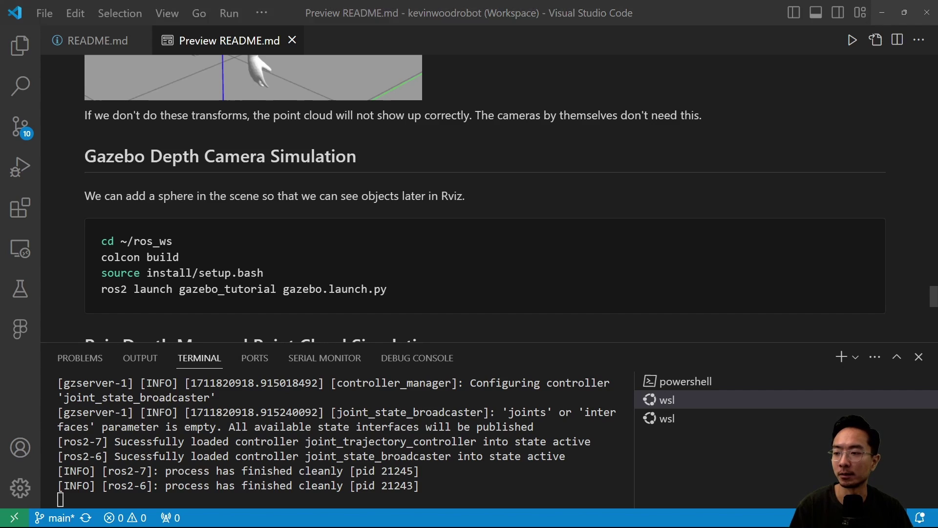
- Maximize Gazebo and drop a sphere onto the ground near the robot
{"action": "left_click_drag", "start_coordinate": [312, 140], "coordinate": [436, 40]}
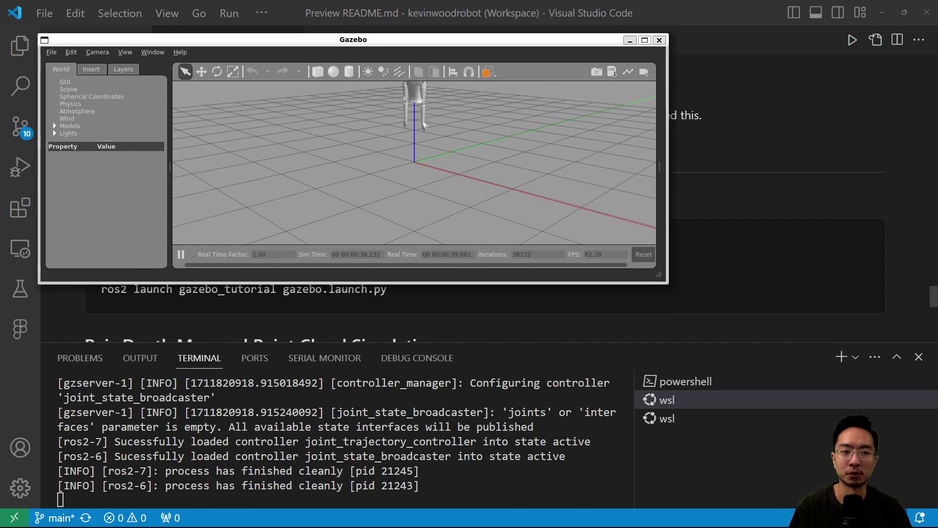
{"action": "left_click", "coordinate": [645, 41]}
{"action": "middle_click_drag", "start_coordinate": [609, 140], "coordinate": [588, 154]}
{"action": "left_click", "coordinate": [589, 154]}
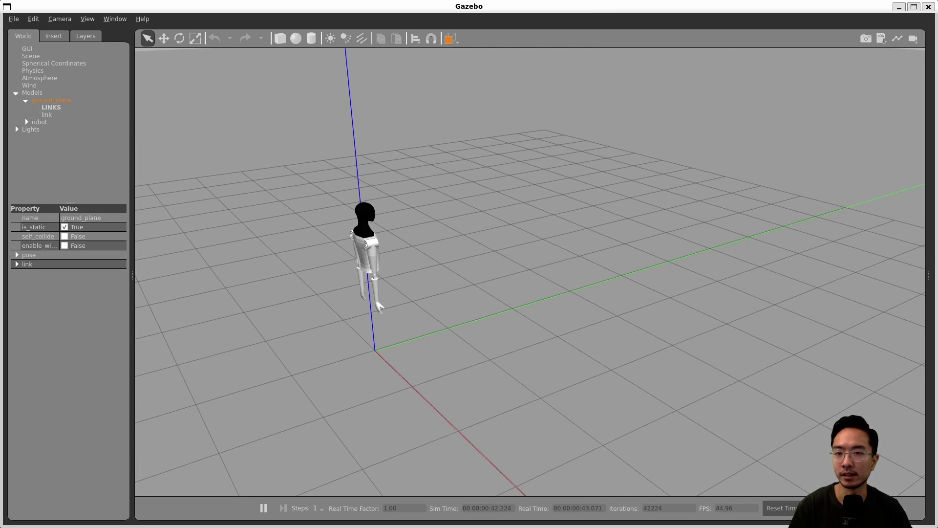
{"action": "left_click", "coordinate": [295, 39]}
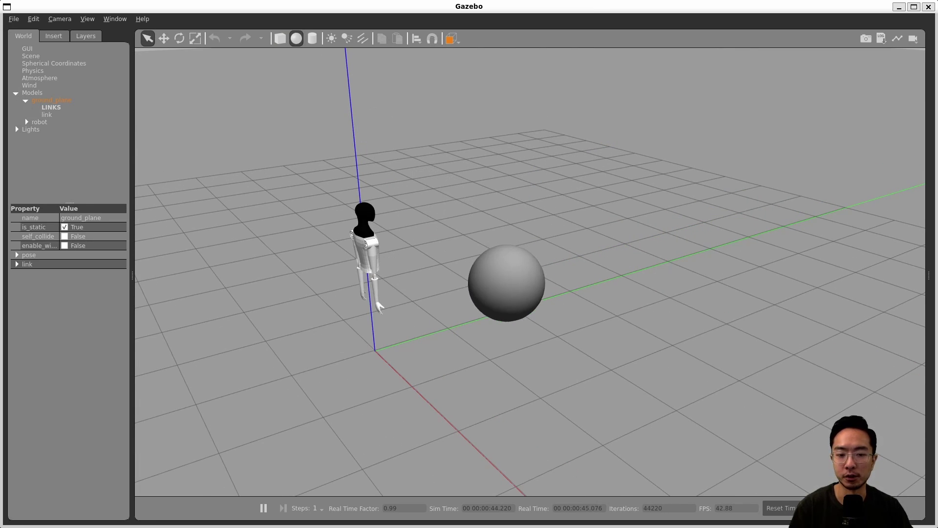
{"action": "left_click", "coordinate": [504, 298]}
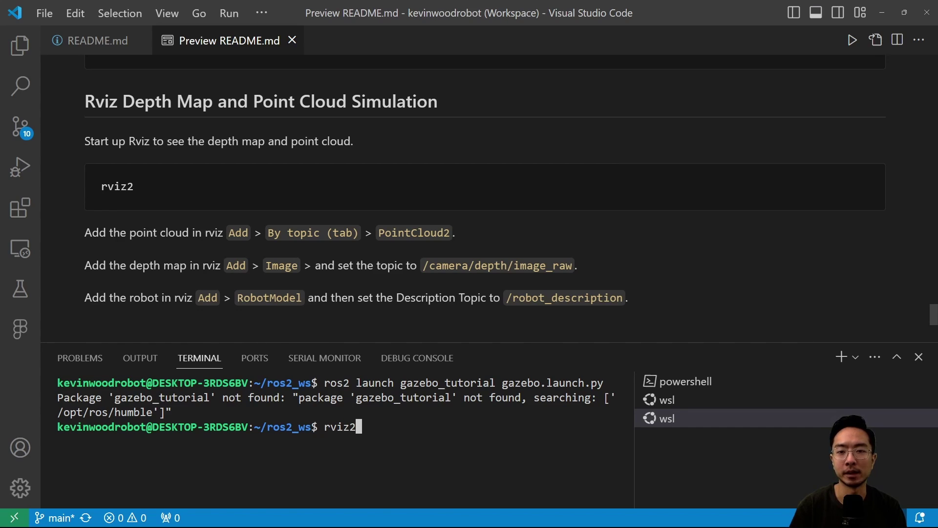
- Start rviz2 and add a PointCloud2 display for the /camera/points topic
{"action": "key", "text": "Return"}
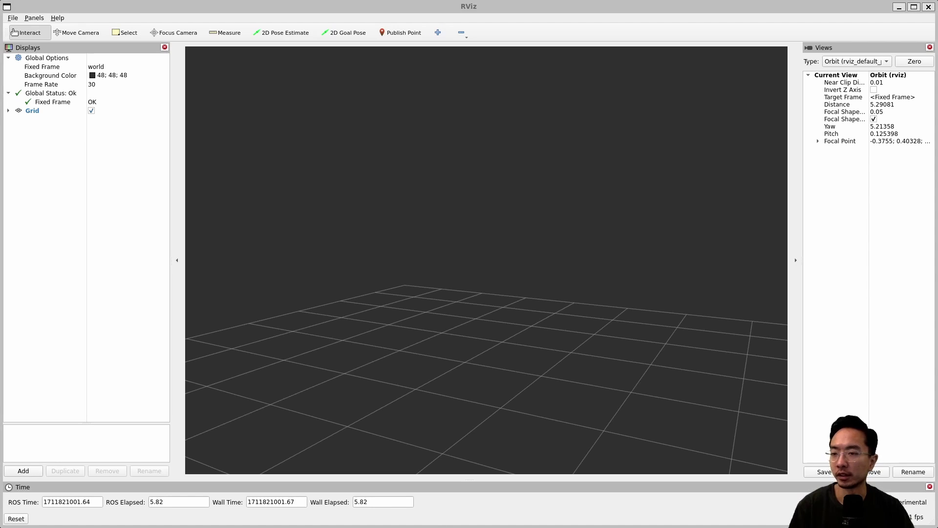
{"action": "left_click", "coordinate": [23, 471]}
{"action": "left_click_drag", "start_coordinate": [167, 85], "coordinate": [398, 64]}
{"action": "left_click", "coordinate": [364, 97]}
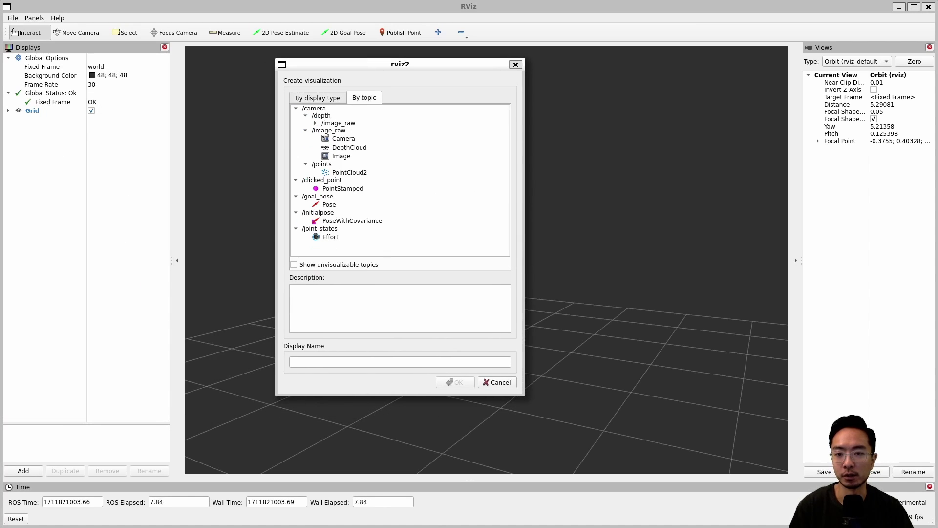
{"action": "left_click", "coordinate": [349, 172]}
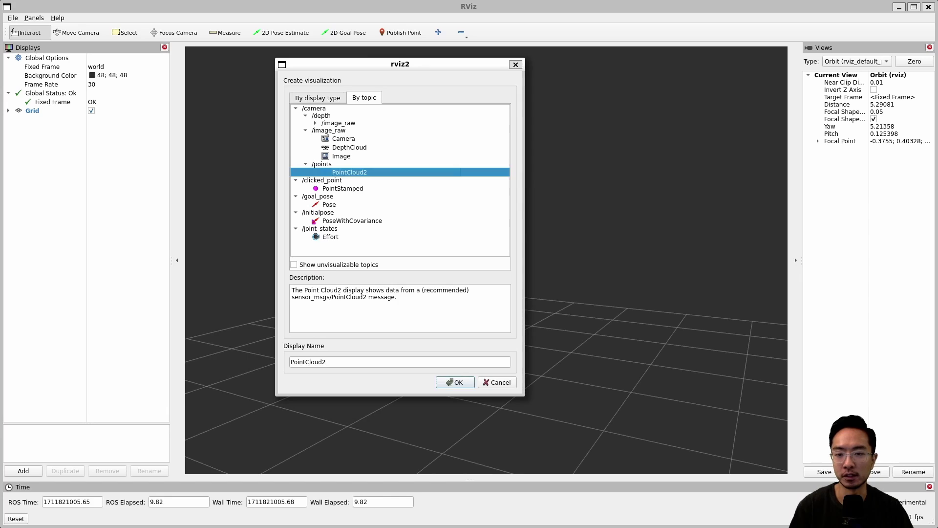
{"action": "left_click", "coordinate": [455, 382]}
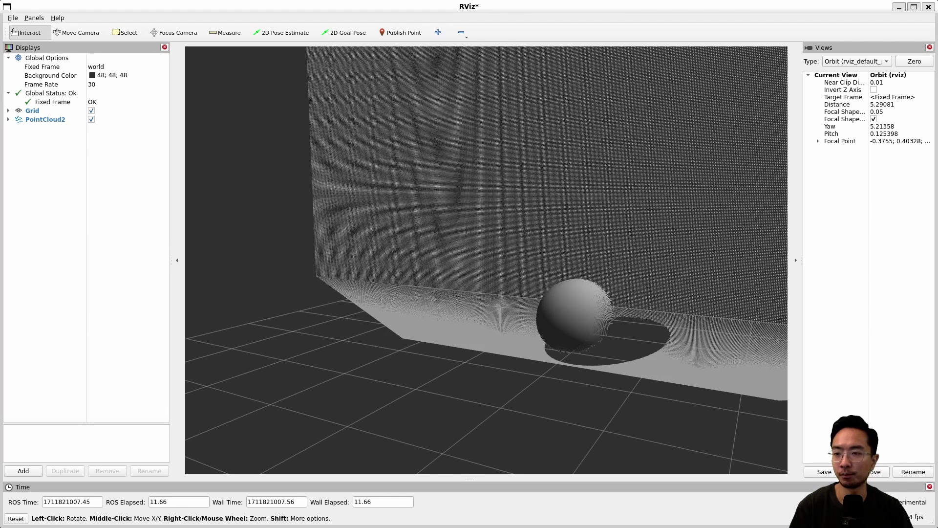
- Add a RobotModel display in RViz
{"action": "left_click", "coordinate": [23, 470]}
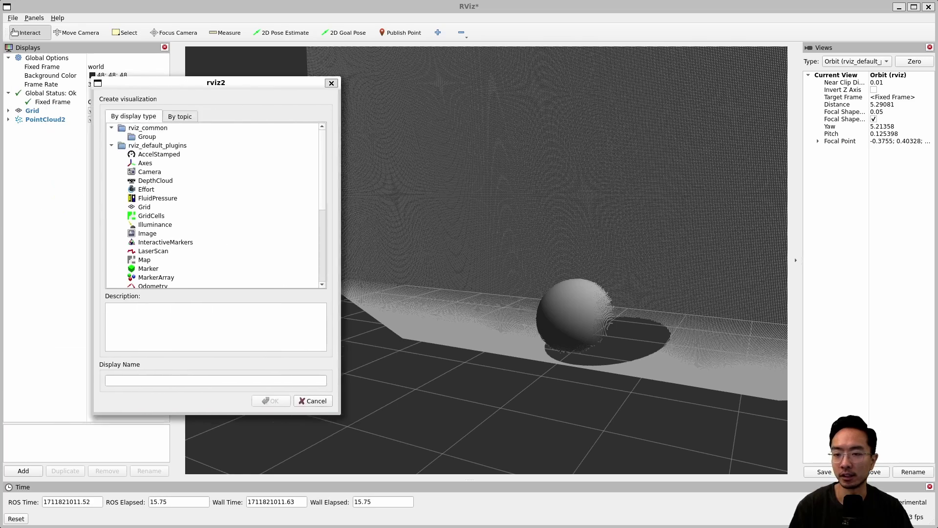
{"action": "left_click_drag", "start_coordinate": [218, 82], "coordinate": [318, 75]}
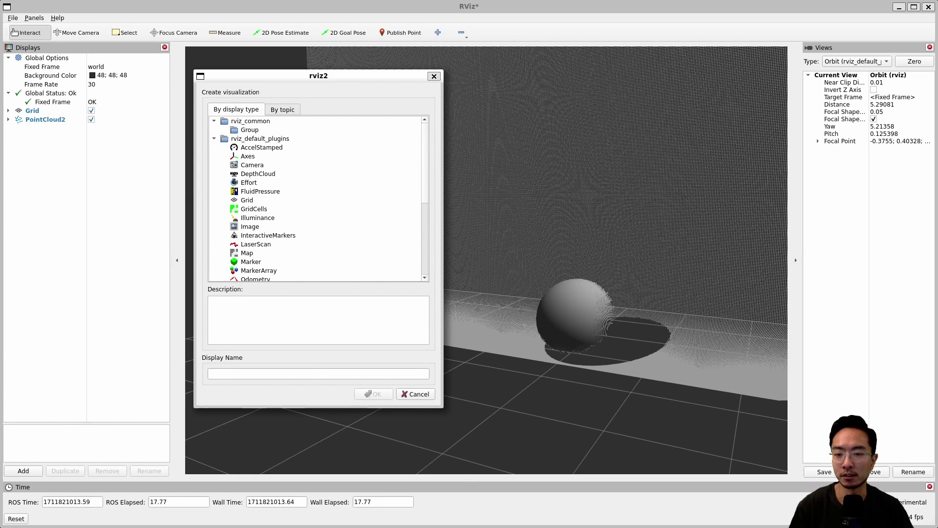
{"action": "scroll", "coordinate": [317, 198], "scroll_direction": "down", "scroll_amount": 5}
{"action": "scroll", "coordinate": [264, 234], "scroll_direction": "down", "scroll_amount": 1}
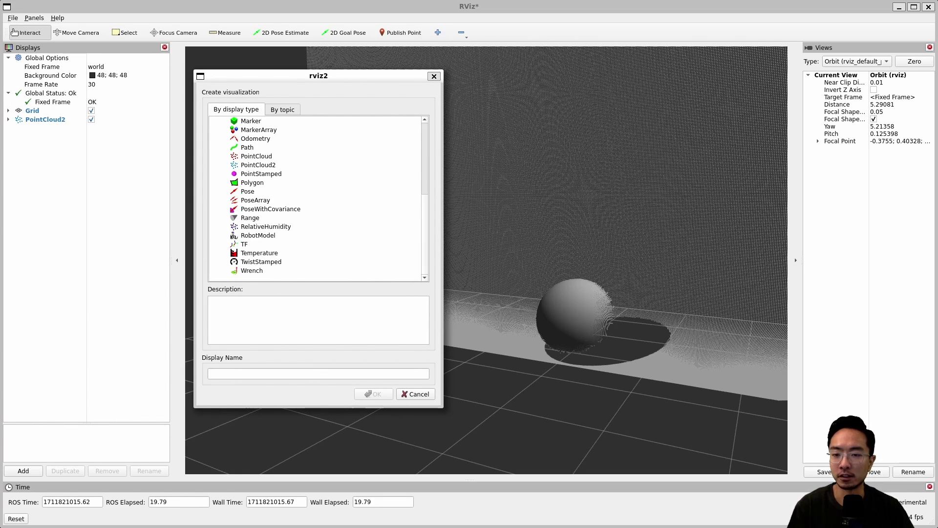
{"action": "left_click", "coordinate": [258, 235]}
{"action": "left_click", "coordinate": [373, 393]}
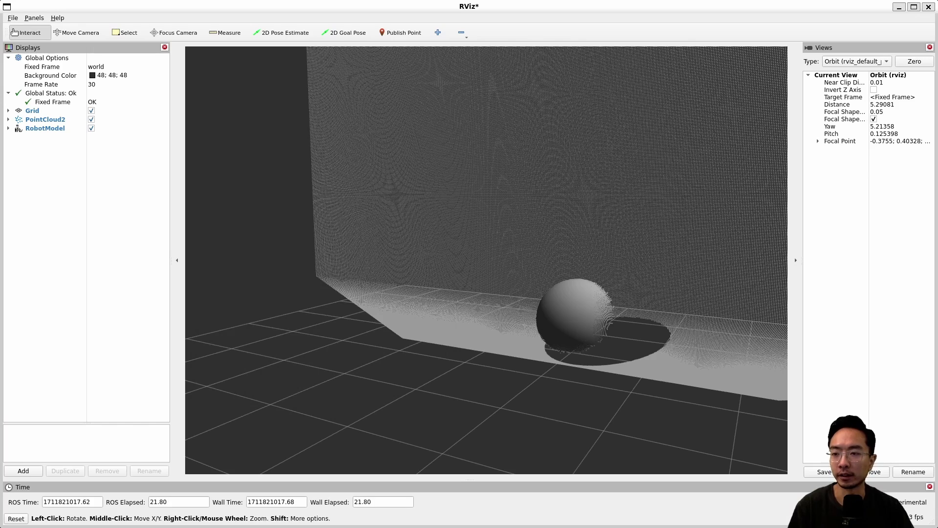
- Set the RobotModel Description Topic to /robot_description and orbit around the robot and sphere
{"action": "left_click", "coordinate": [124, 198]}
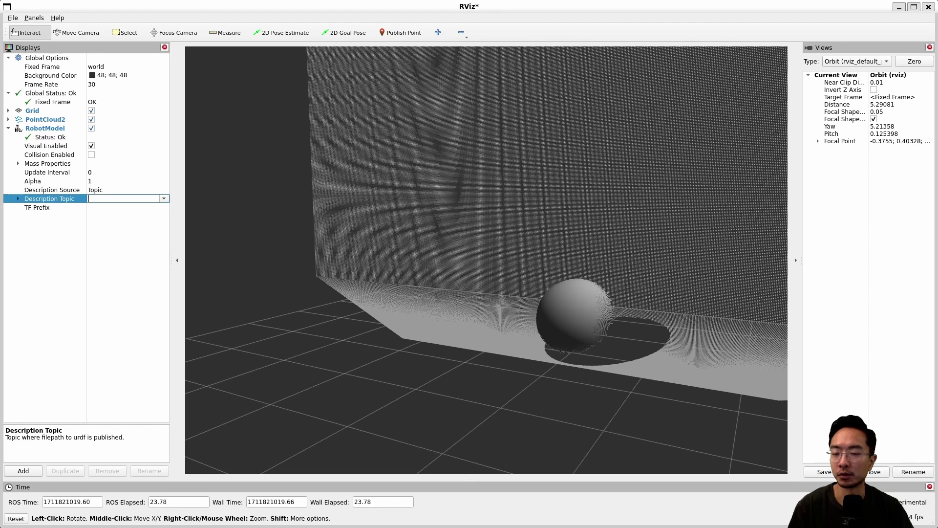
{"action": "left_click", "coordinate": [164, 199]}
{"action": "left_click", "coordinate": [123, 207]}
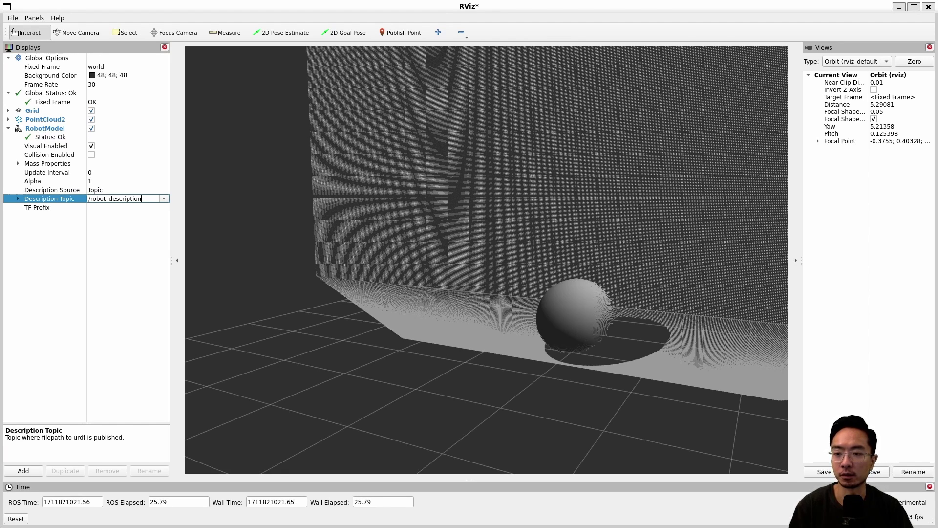
{"action": "left_click", "coordinate": [123, 255]}
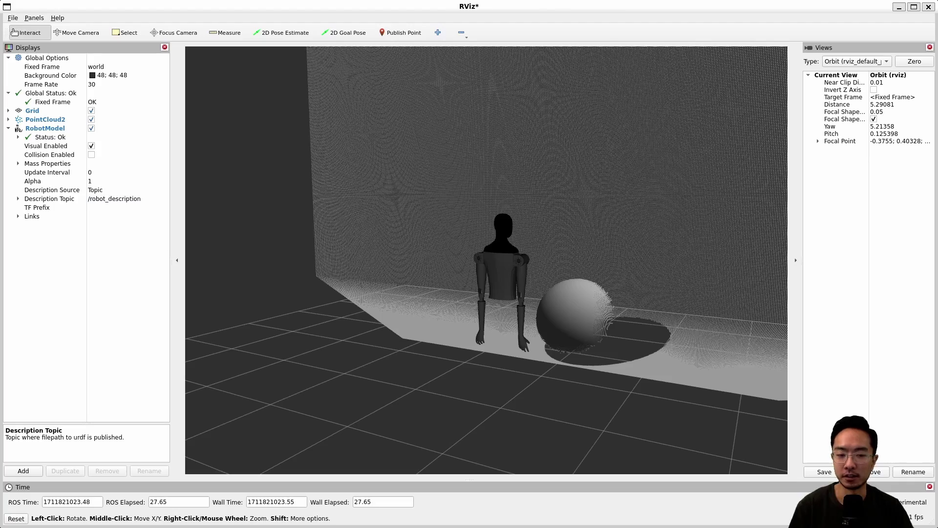
{"action": "middle_click_drag", "start_coordinate": [537, 259], "coordinate": [529, 265]}
{"action": "left_click_drag", "start_coordinate": [528, 265], "coordinate": [538, 291]}
{"action": "left_click_drag", "start_coordinate": [71, 283], "coordinate": [54, 260]}
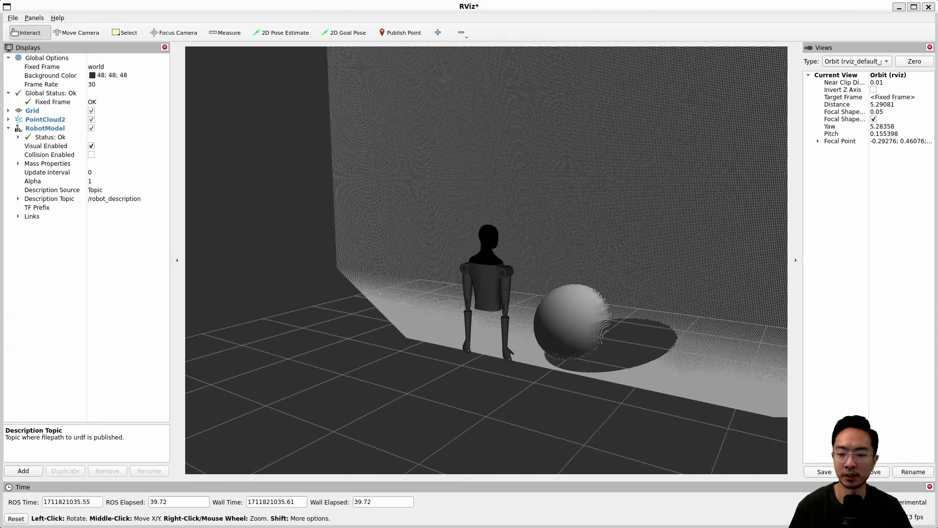
- Add an Image display for /camera/depth/image_raw, enlarge its panel, and move RViz beside the README
{"action": "left_click", "coordinate": [23, 470]}
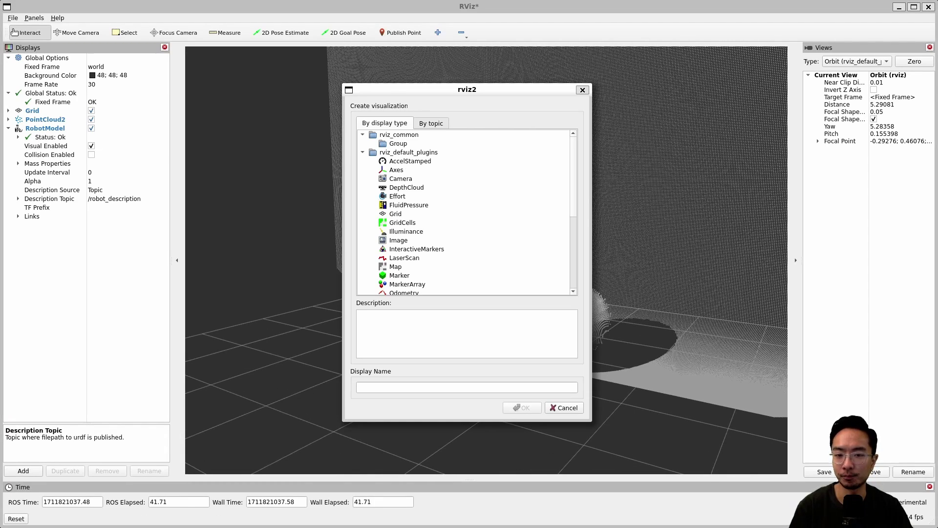
{"action": "scroll", "coordinate": [467, 213], "scroll_direction": "down", "scroll_amount": 2}
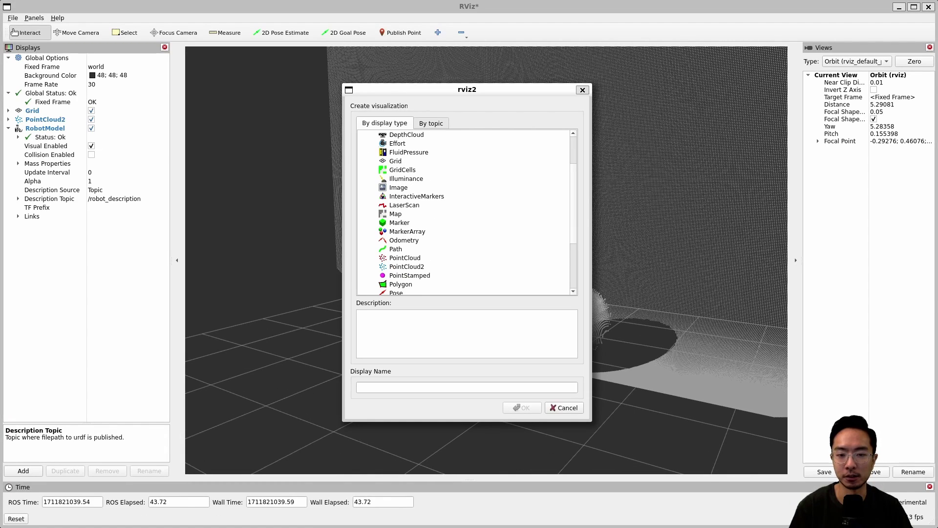
{"action": "scroll", "coordinate": [466, 213], "scroll_direction": "down", "scroll_amount": 2}
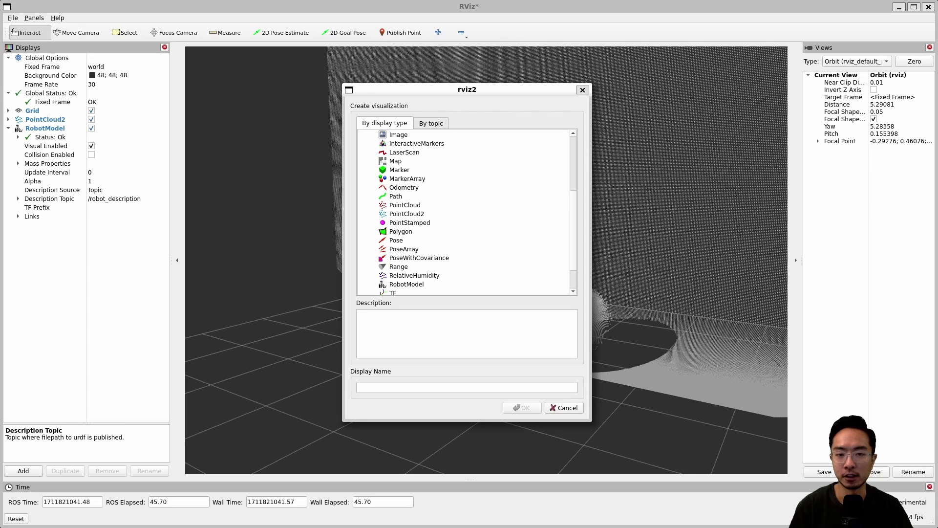
{"action": "left_click", "coordinate": [431, 123]}
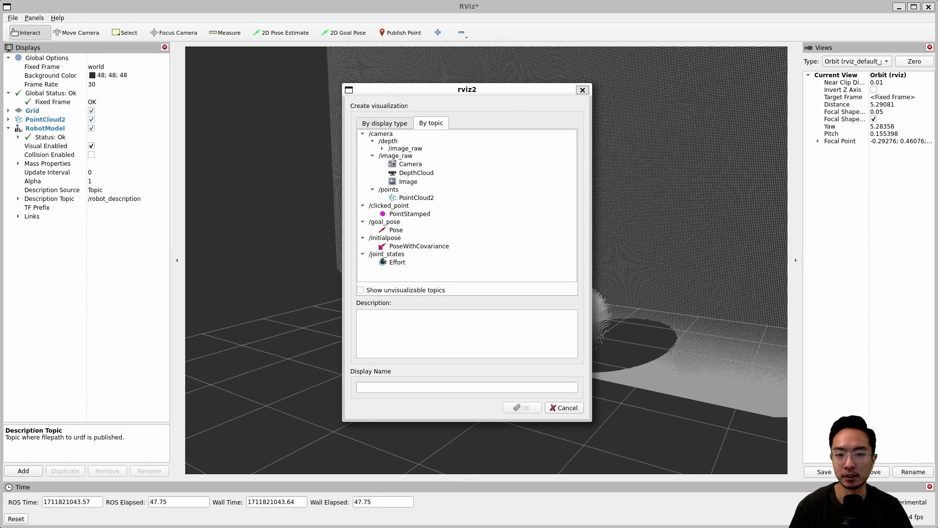
{"action": "left_click", "coordinate": [382, 149]}
{"action": "double_click", "coordinate": [418, 174]}
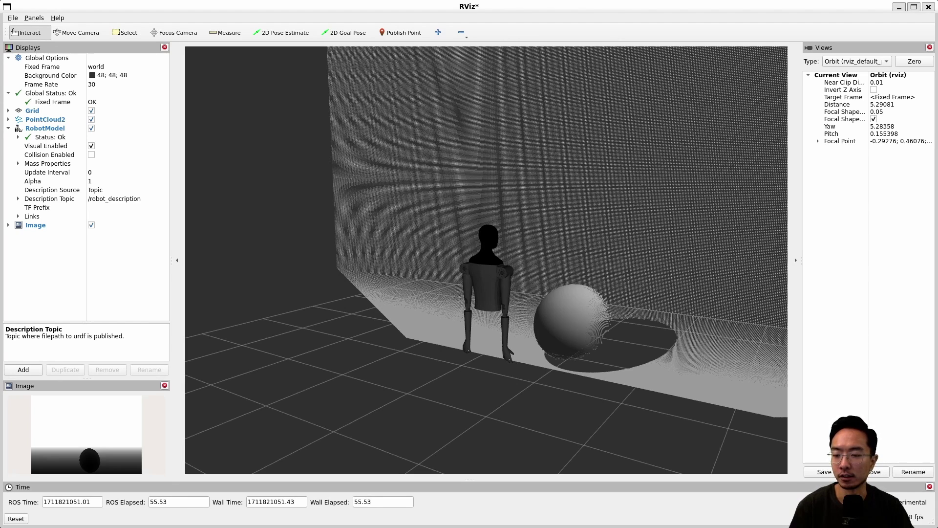
{"action": "left_click_drag", "start_coordinate": [87, 378], "coordinate": [87, 274]}
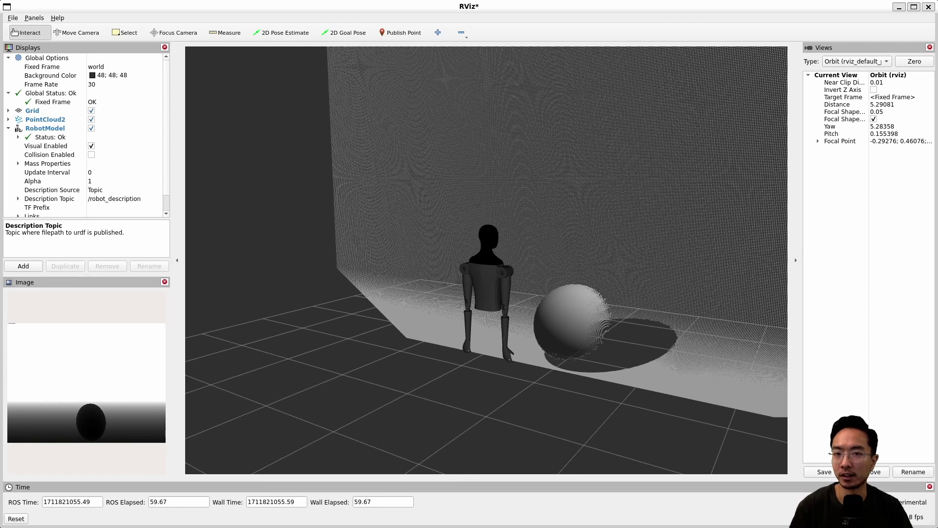
{"action": "left_click_drag", "start_coordinate": [469, 6], "coordinate": [836, 5]}
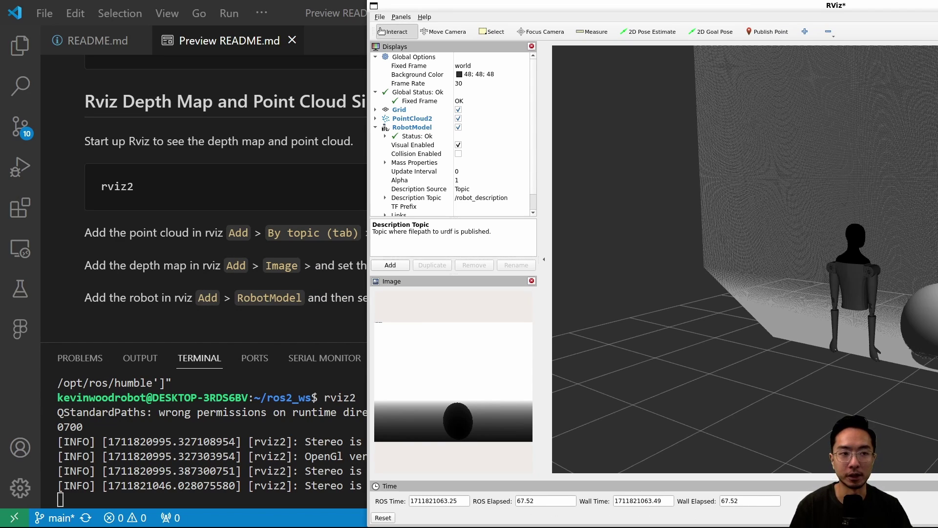
- Drag the unit_sphere along its green and red axes in Gazebo while RViz's views update
{"action": "left_click_drag", "start_coordinate": [684, 6], "coordinate": [404, 9]}
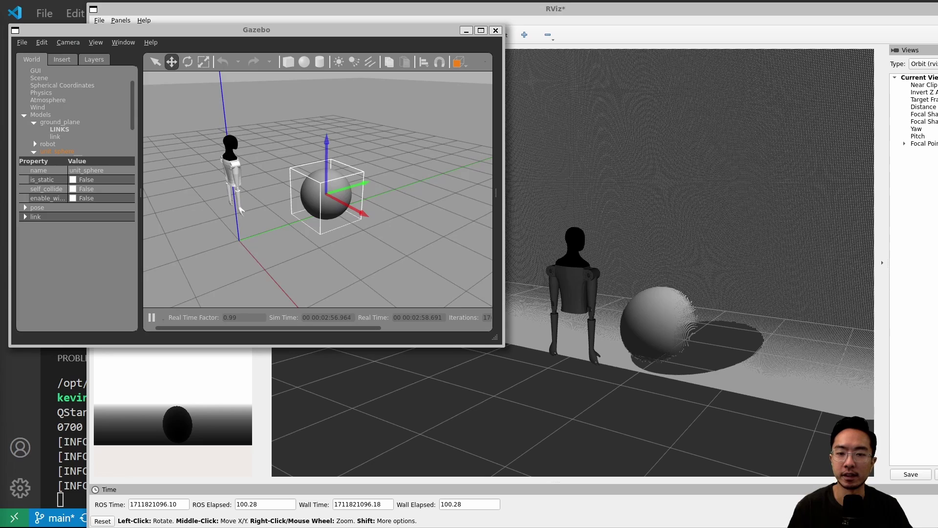
{"action": "left_click_drag", "start_coordinate": [362, 184], "coordinate": [392, 176]}
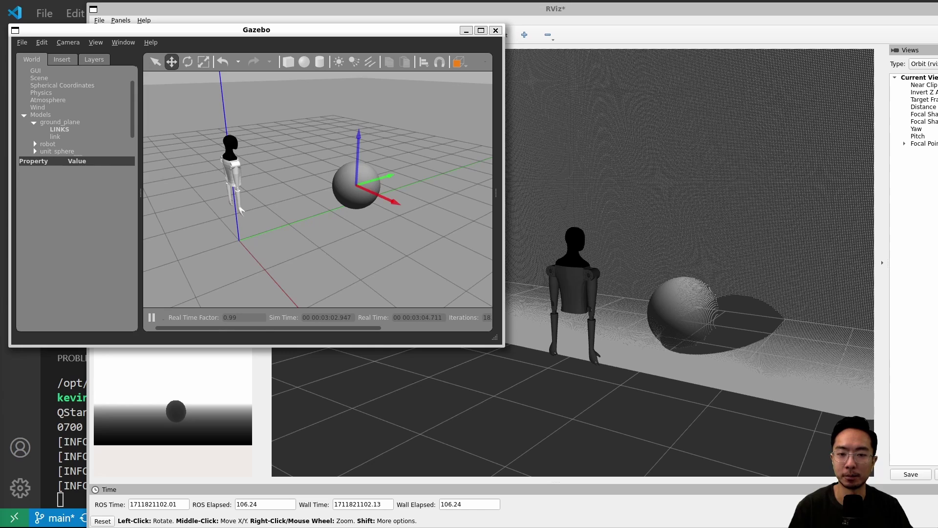
{"action": "left_click_drag", "start_coordinate": [393, 201], "coordinate": [418, 212]}
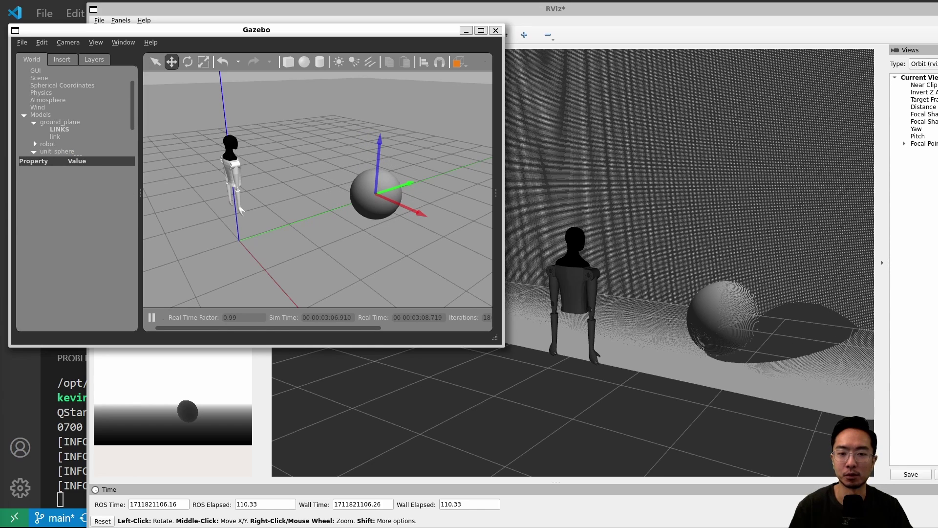
{"action": "left_click_drag", "start_coordinate": [376, 193], "coordinate": [334, 207]}
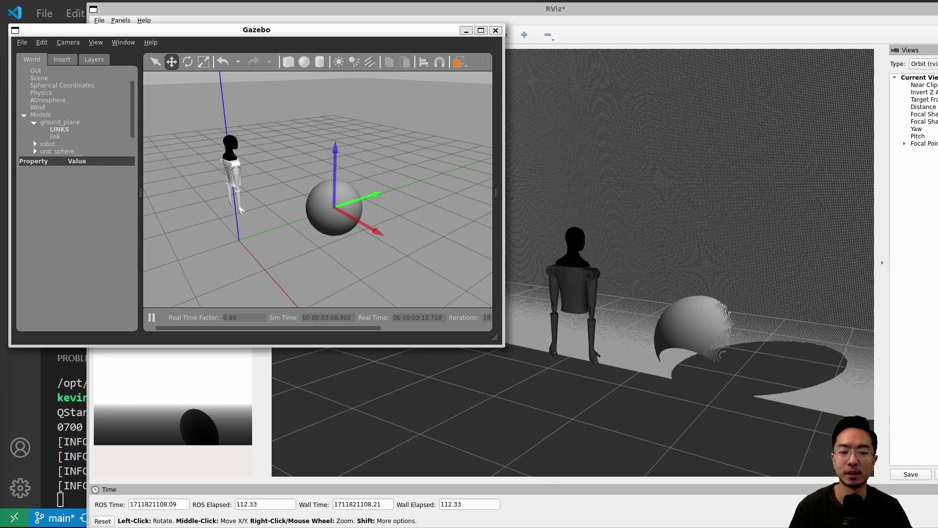